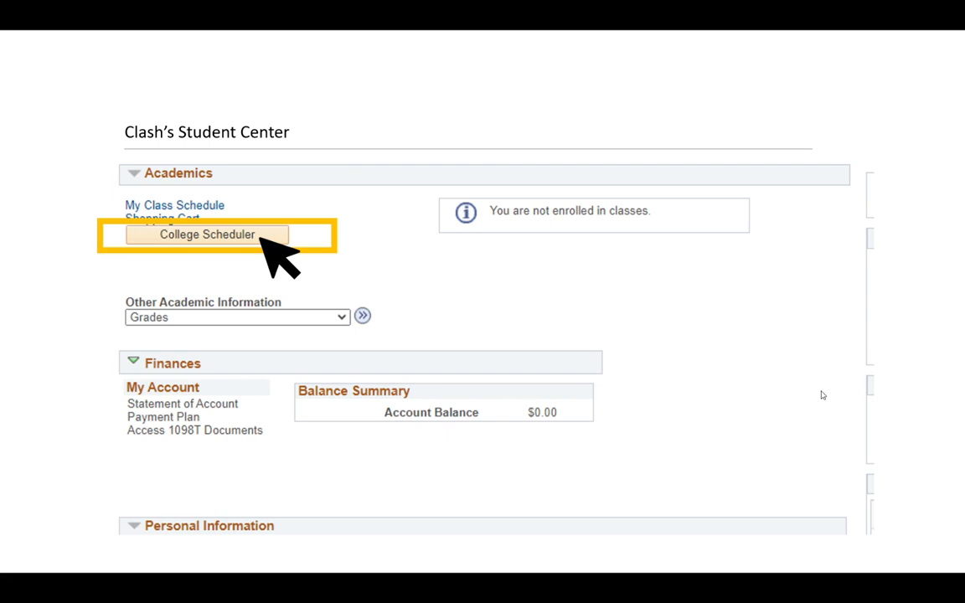
click(206, 206)
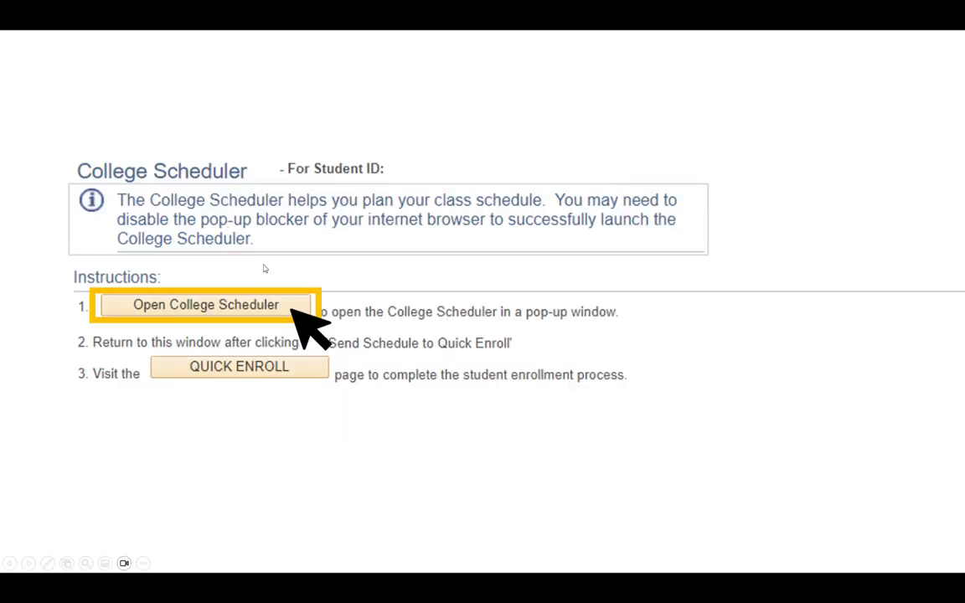
click(275, 318)
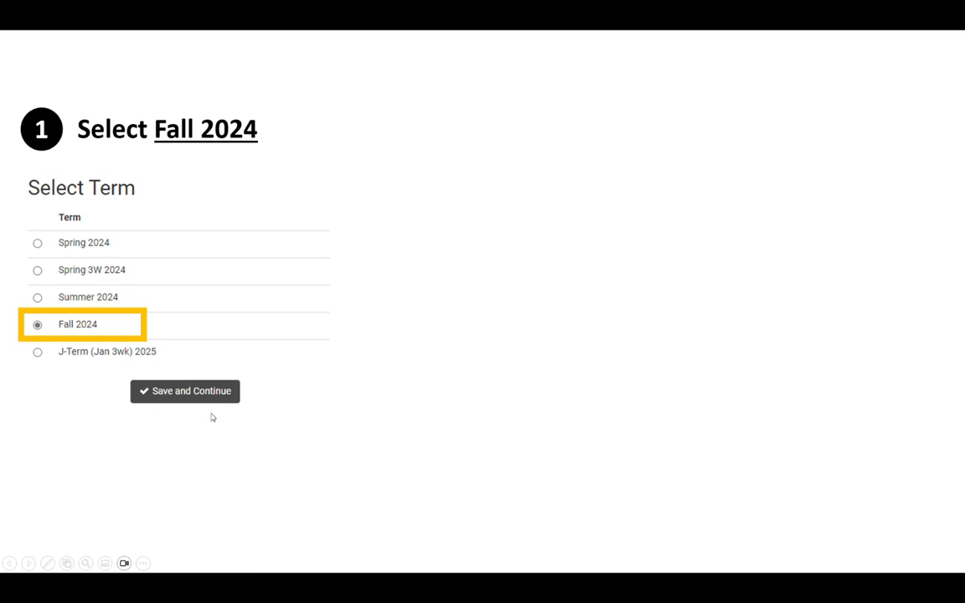
click(446, 399)
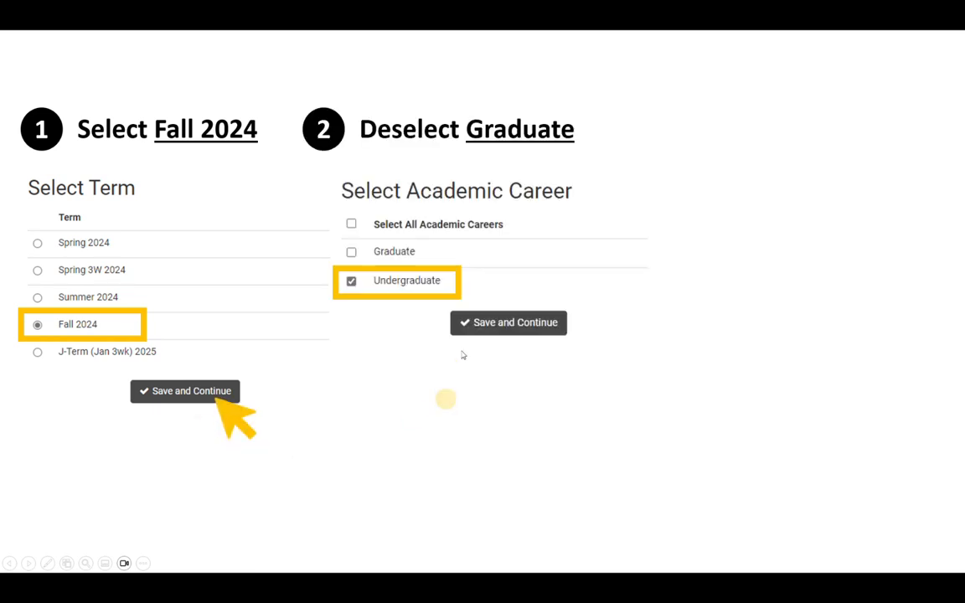
click(494, 331)
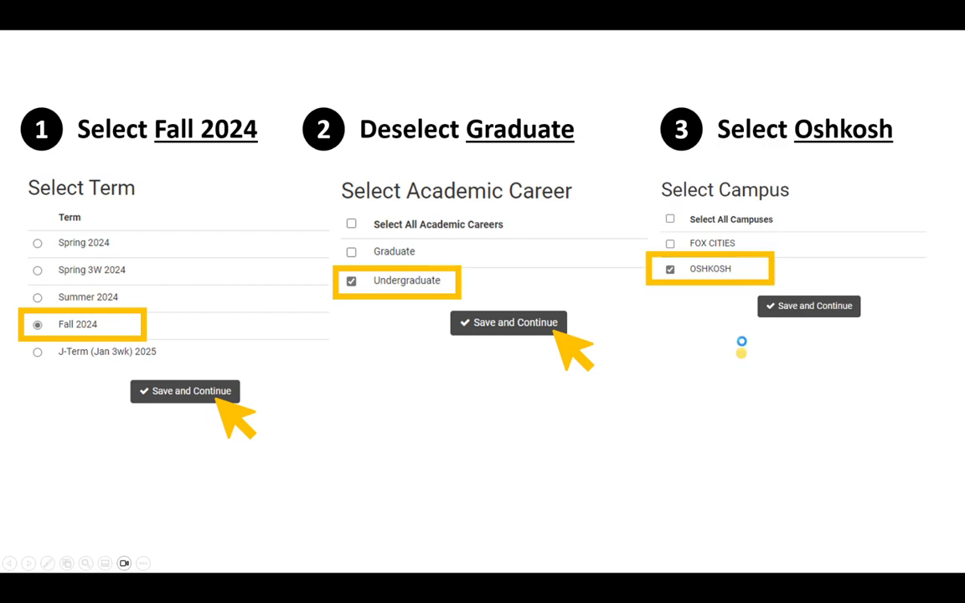
click(789, 315)
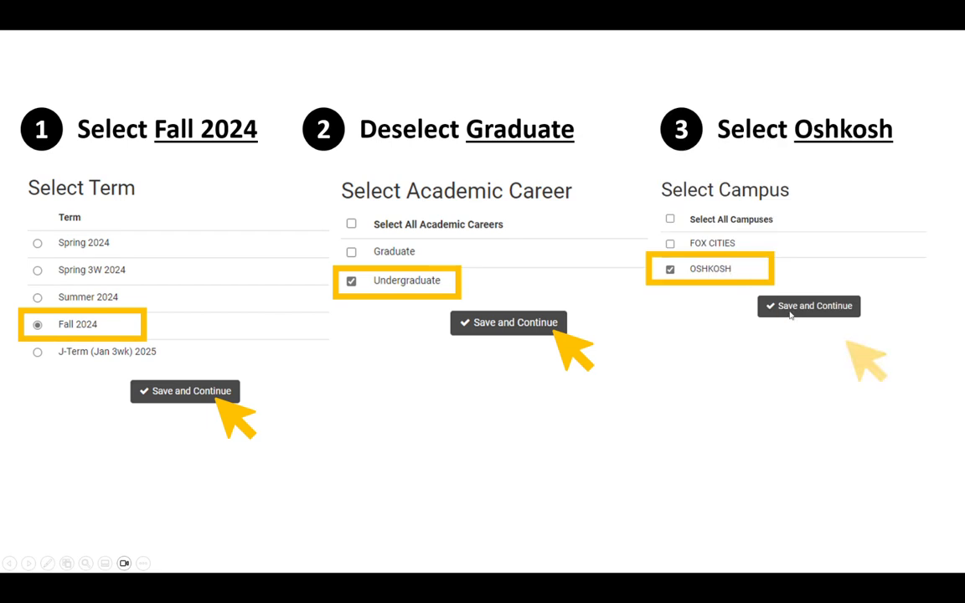
click(791, 383)
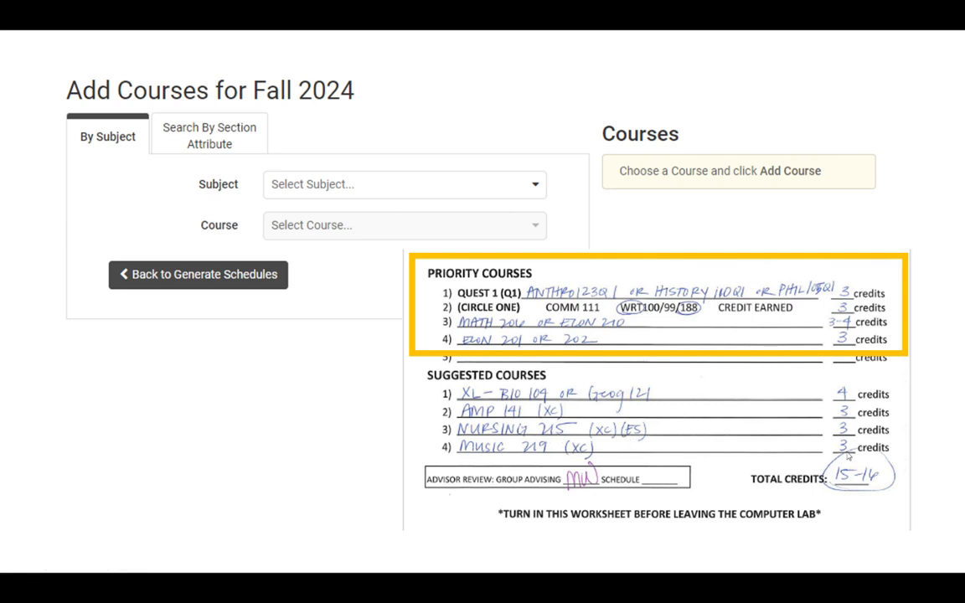
- Switch to Schedule Planner in the browser and add Anthropology 123Q1 - Cultural Diversity with the topic Quest I Intercultural
key(alt+Tab)
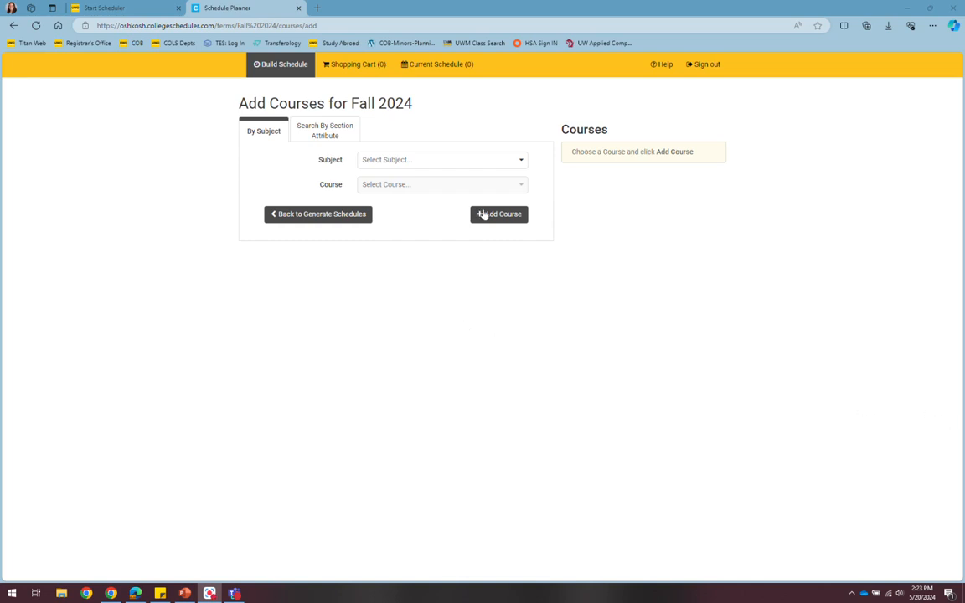
click(439, 162)
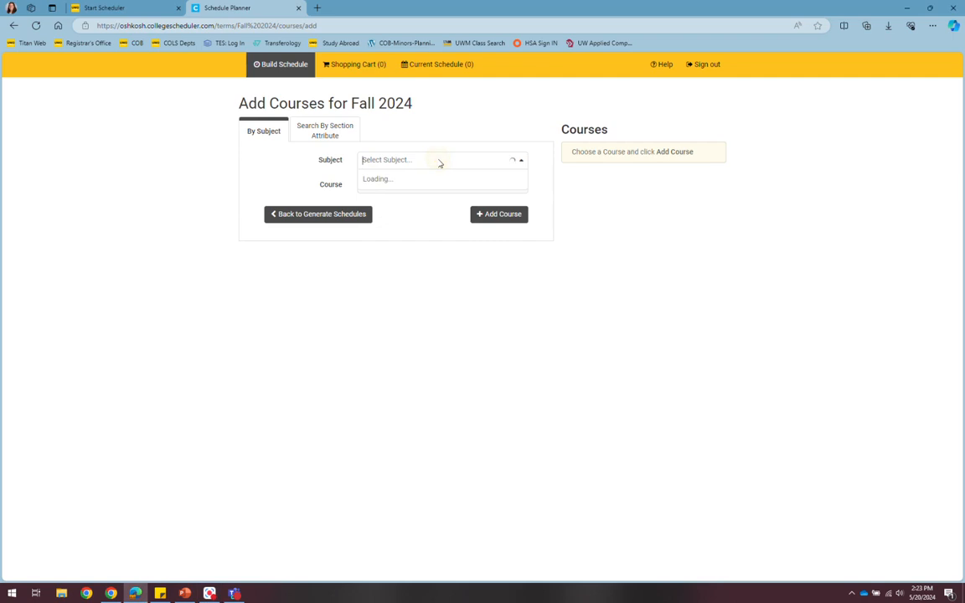
click(411, 280)
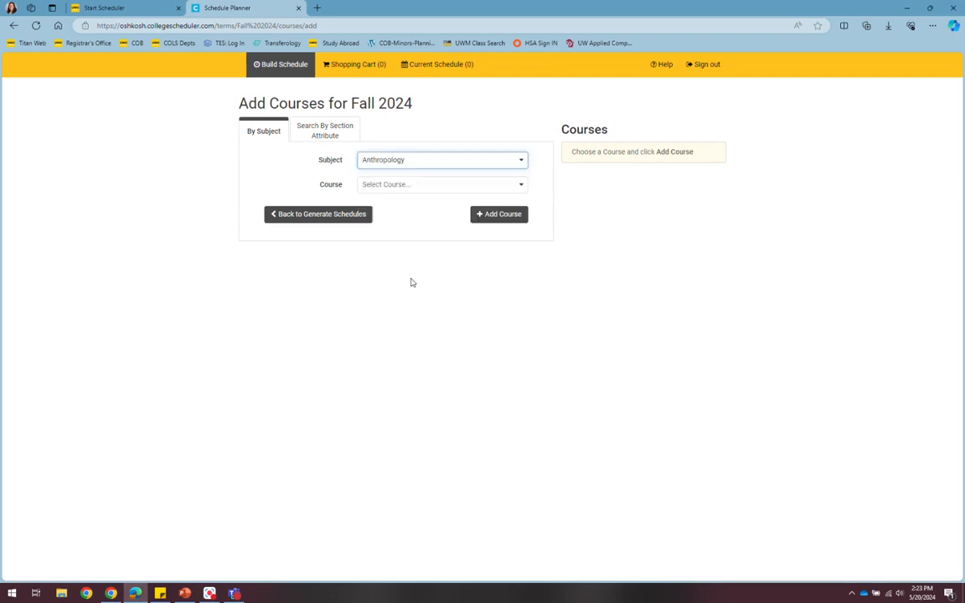
click(417, 184)
click(421, 226)
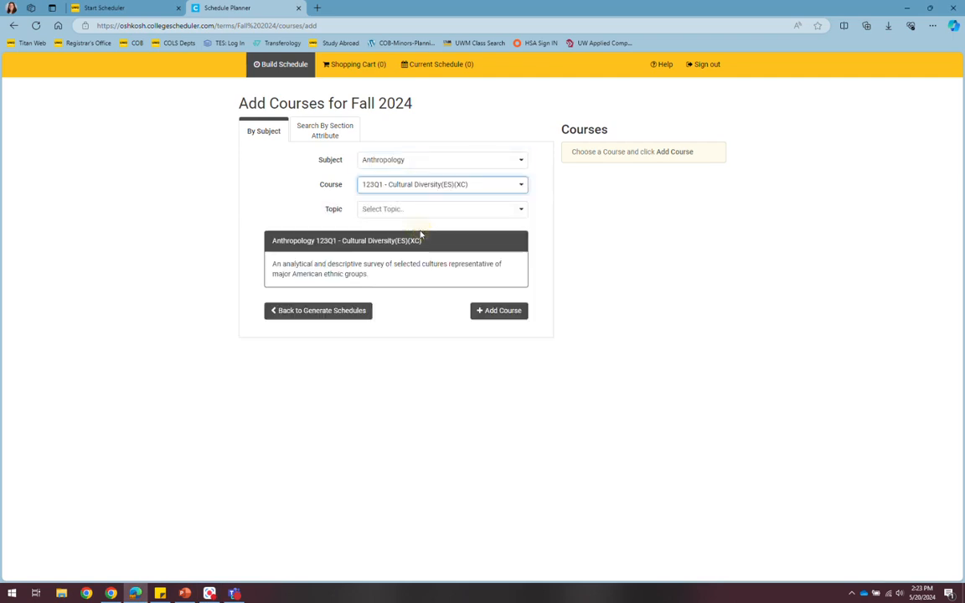
click(361, 208)
click(390, 226)
click(492, 316)
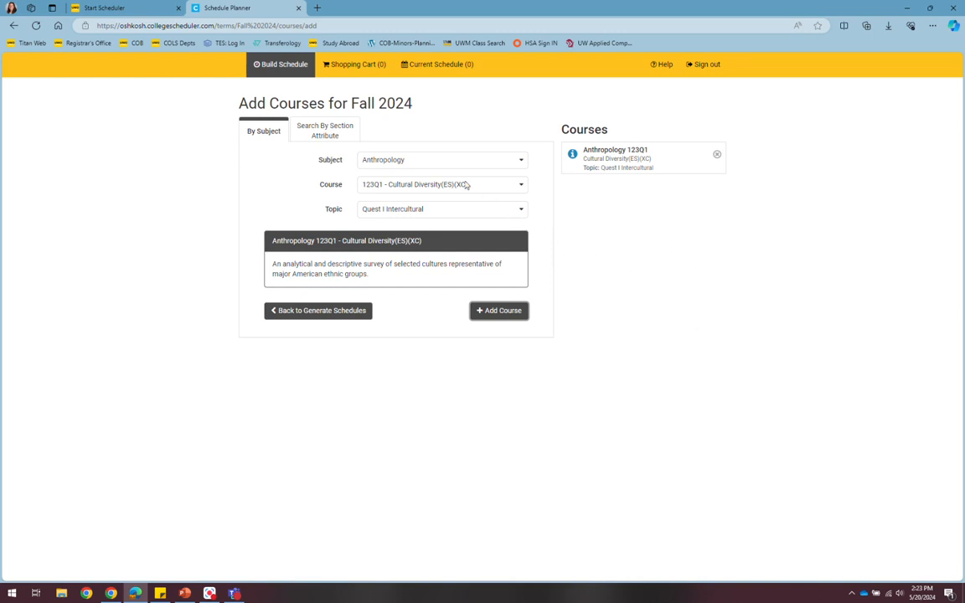
- Add Writing 188 - First-Year College Writing with the topic "Enroll with or after Quest I" to the Fall 2024 courses
click(443, 161)
scroll(446, 280, down, 15)
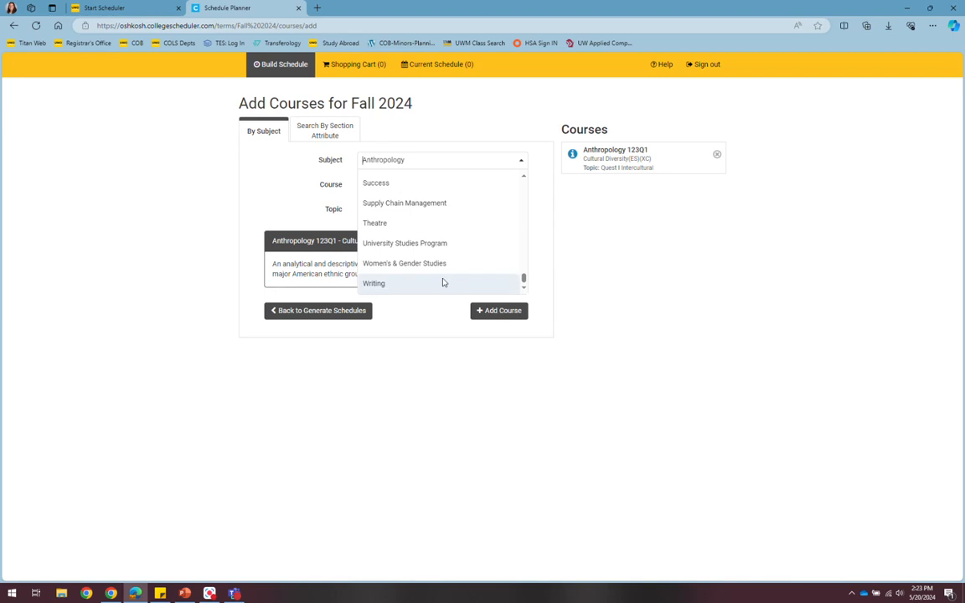
click(444, 283)
click(422, 185)
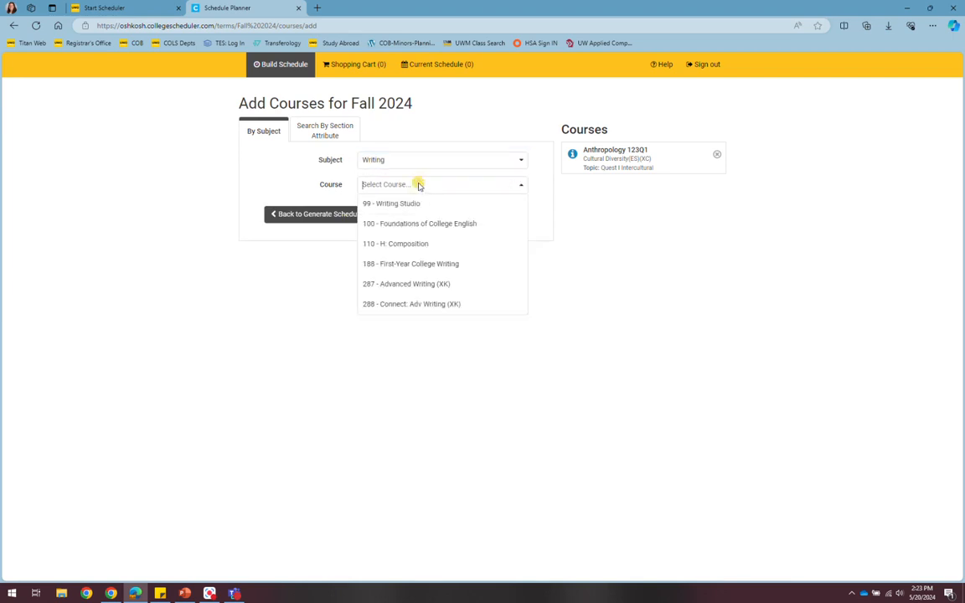
click(409, 262)
click(410, 212)
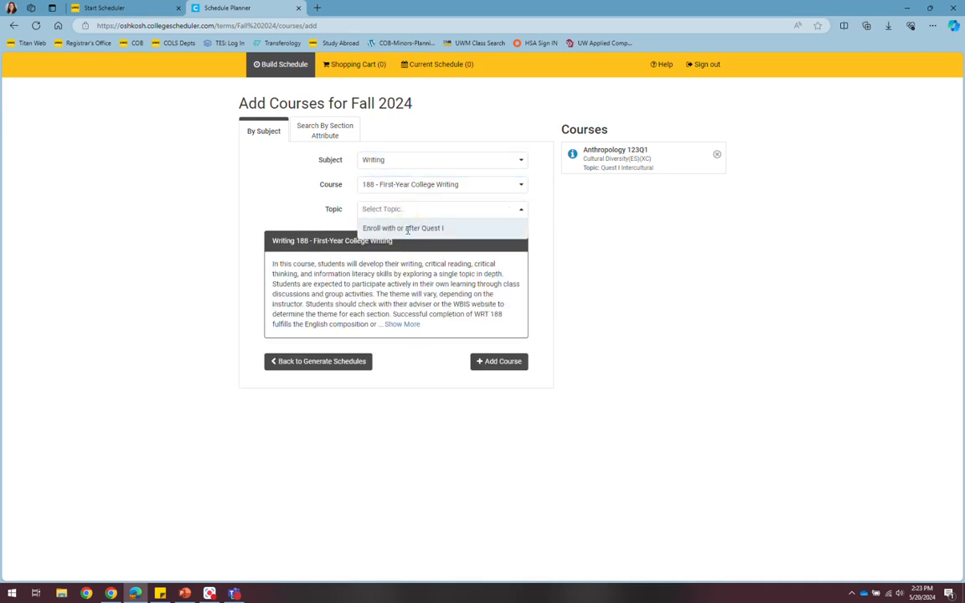
click(408, 228)
click(501, 362)
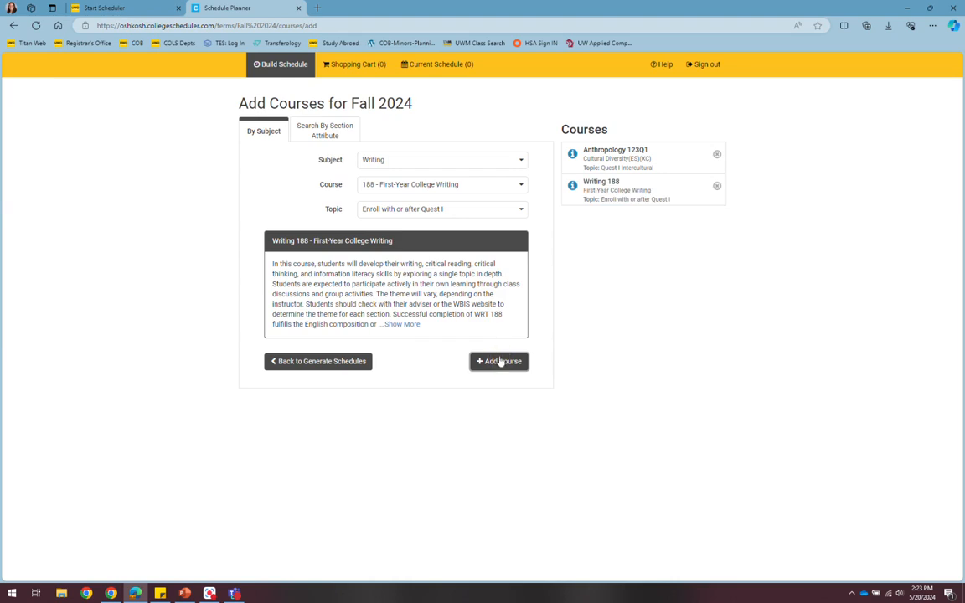
- Add the Mathematics course 104 - College Algebra (XM) to the Fall 2024 course list
click(426, 162)
scroll(435, 223, up, 10)
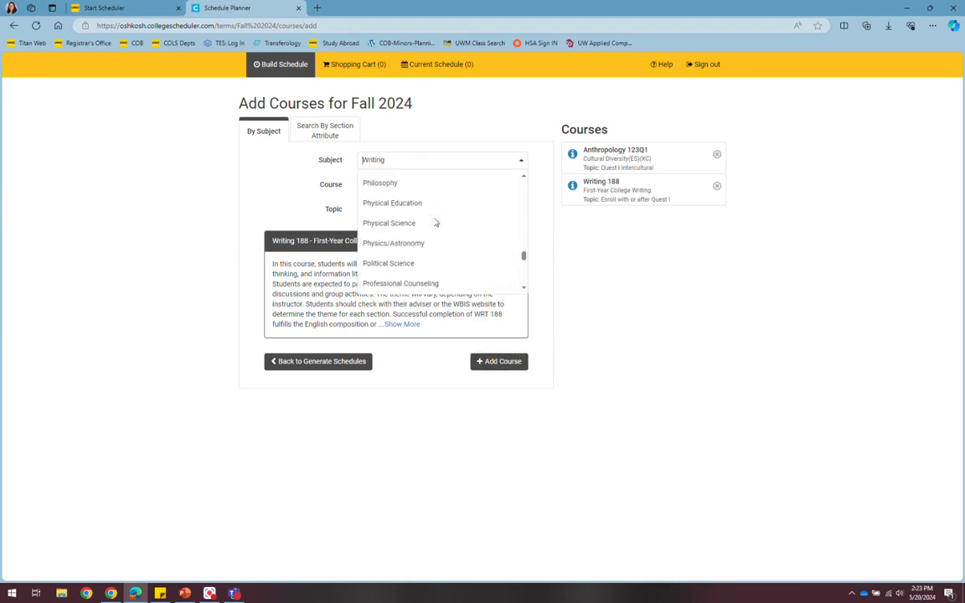
scroll(440, 228, down, 2)
click(423, 264)
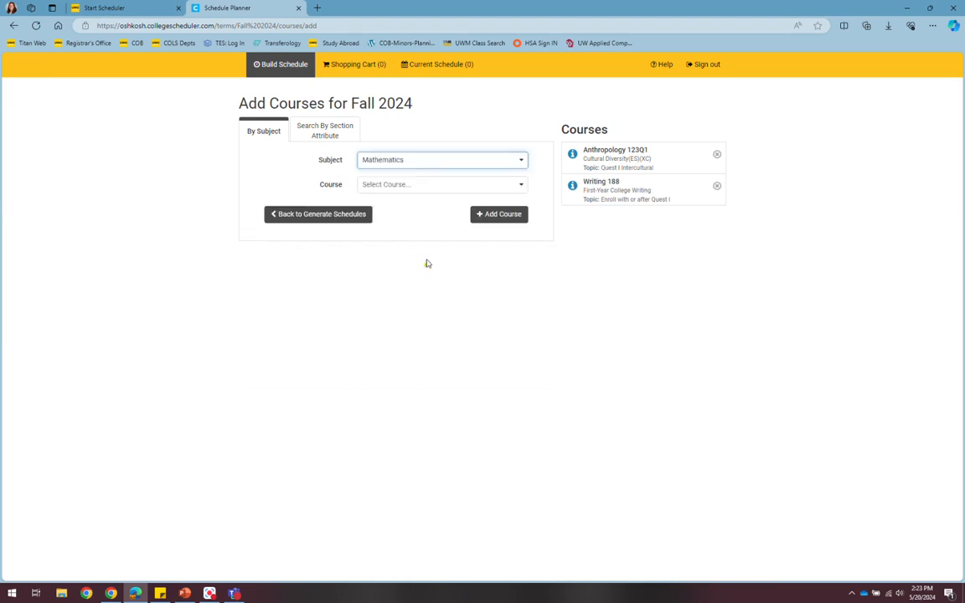
click(403, 186)
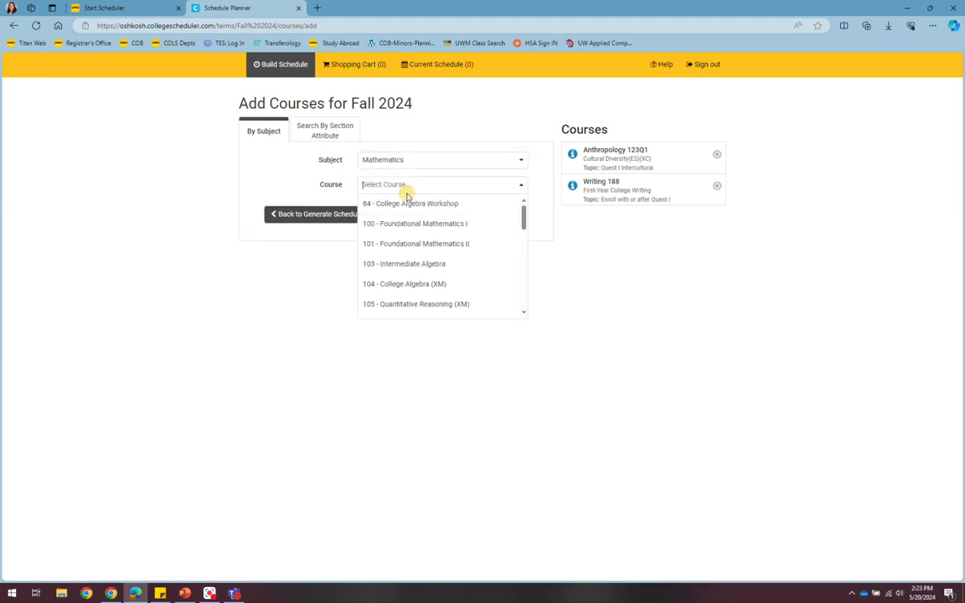
click(407, 284)
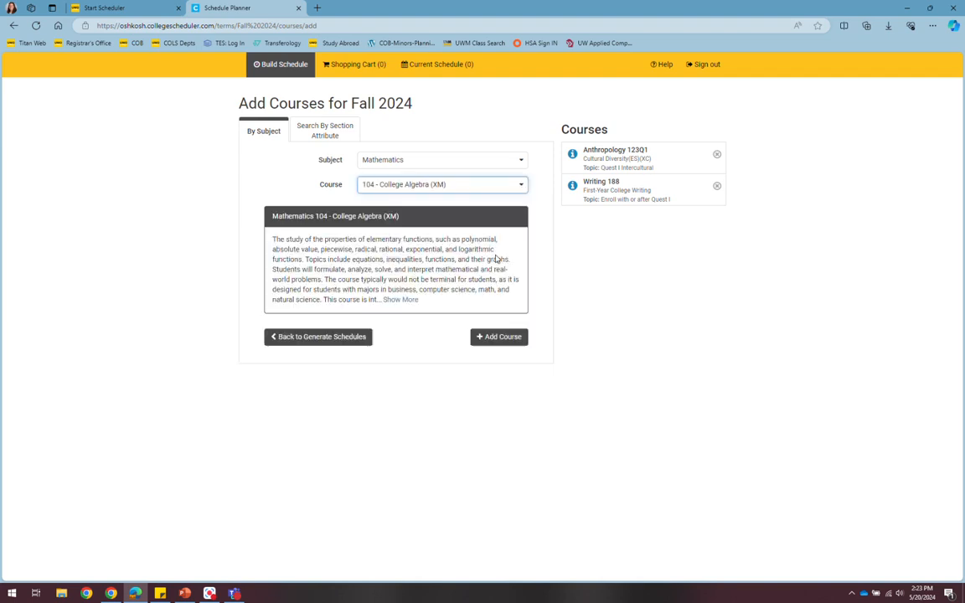
click(501, 337)
- Add the Economics course 202 - Microeconomics Princ (XS) to the Fall 2024 course list
click(431, 163)
scroll(429, 232, up, 6)
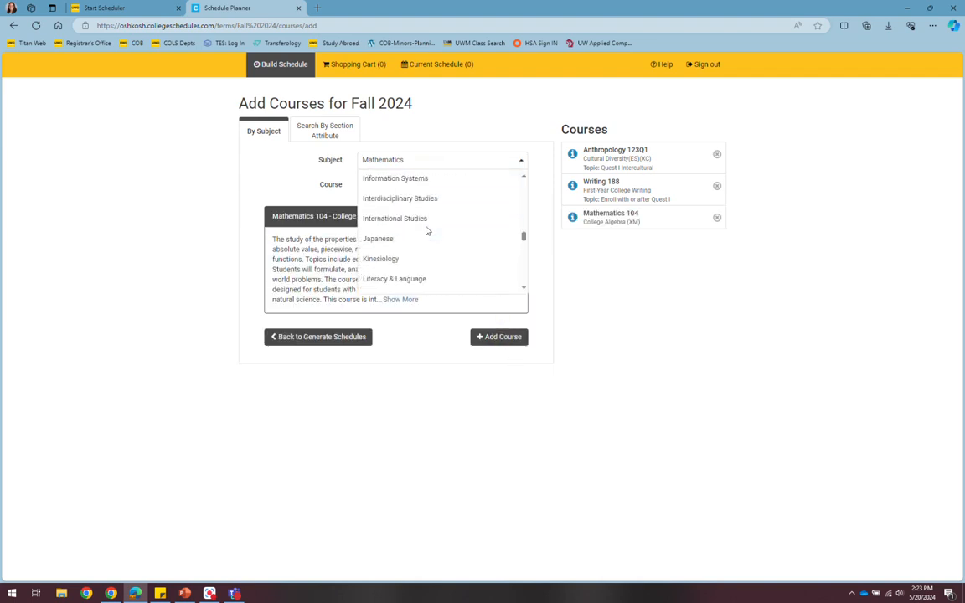
scroll(429, 233, up, 2)
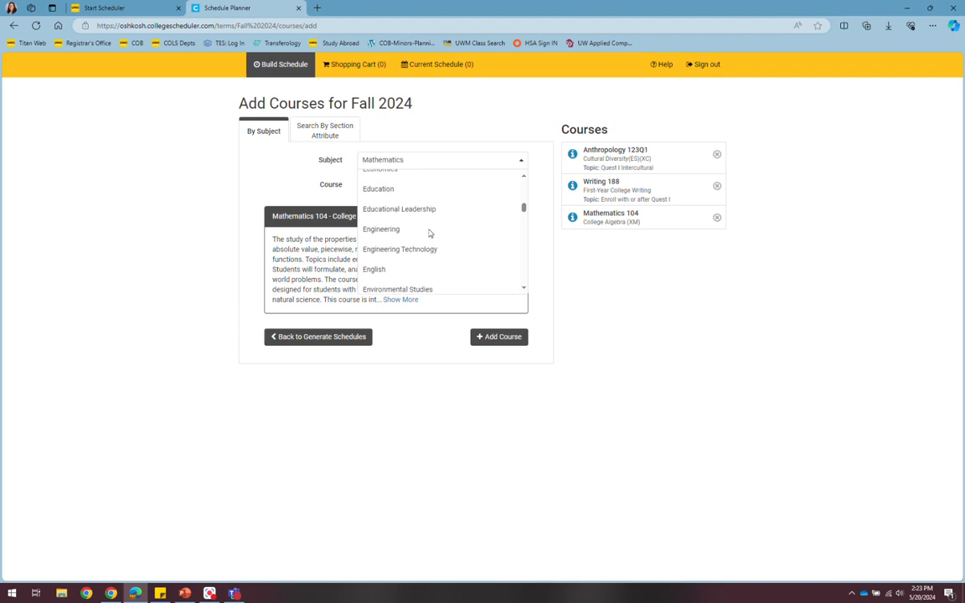
scroll(422, 192, up, 2)
click(416, 220)
click(407, 185)
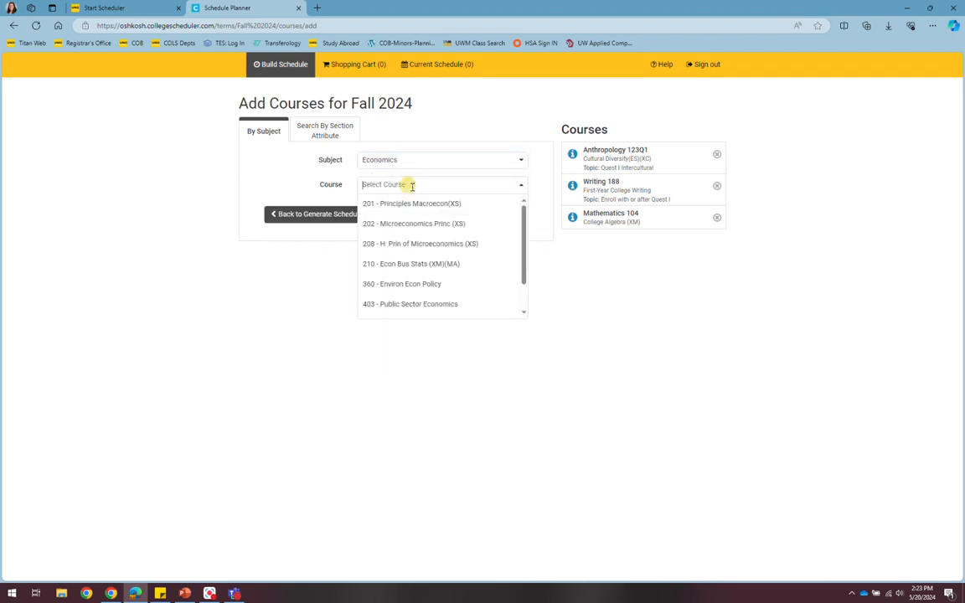
click(427, 233)
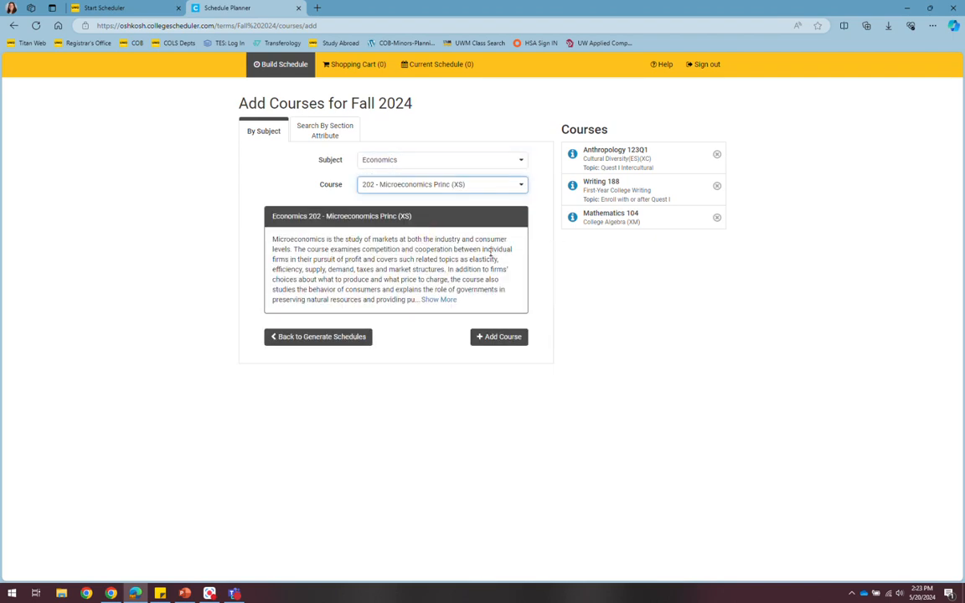
click(506, 338)
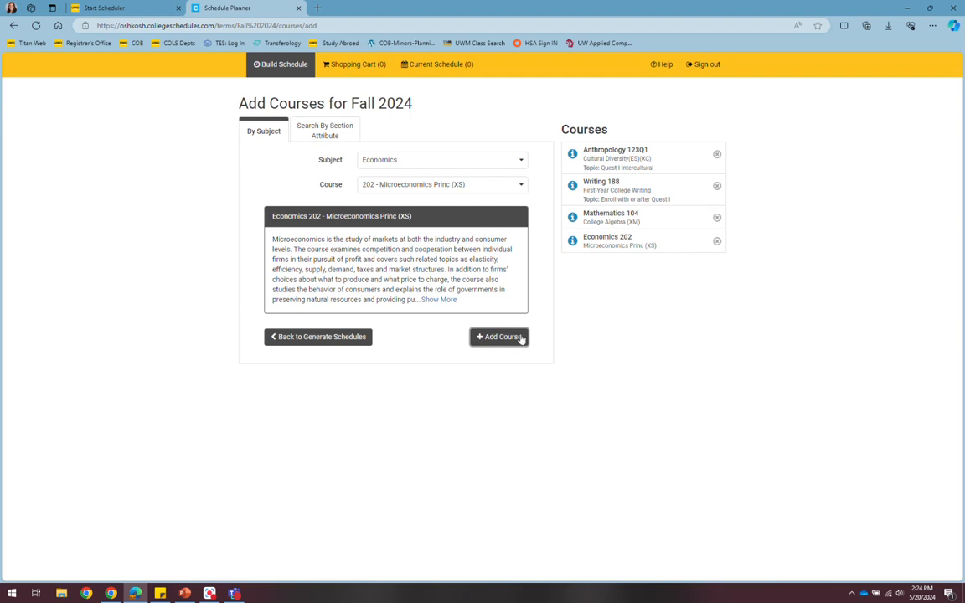
- Add the Nursing course 215 - Health Practices (ES)(XC) to the Fall 2024 course list
click(438, 161)
scroll(436, 233, down, 5)
scroll(436, 233, down, 5)
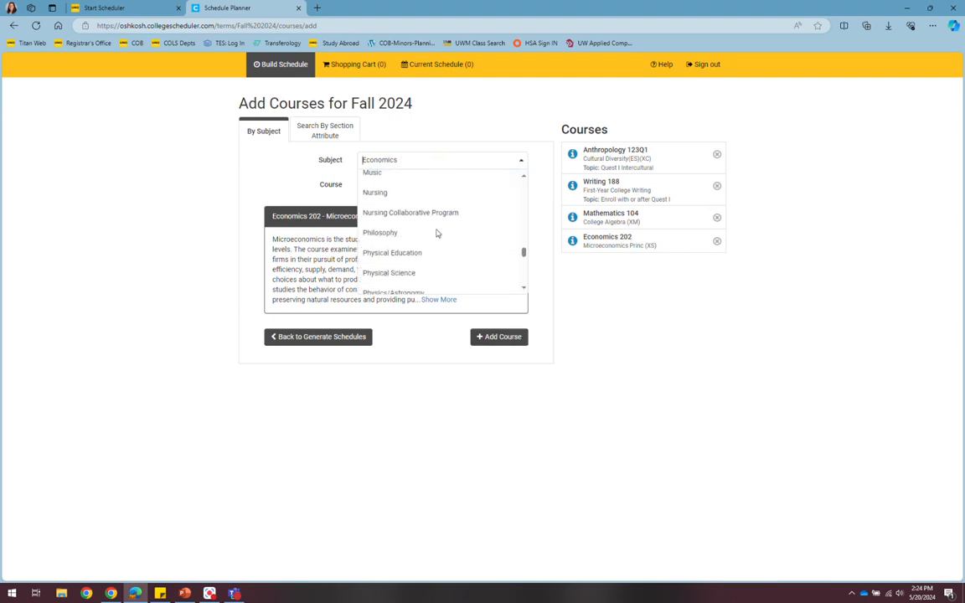
scroll(420, 192, up, 2)
click(410, 220)
click(422, 183)
scroll(410, 268, down, 2)
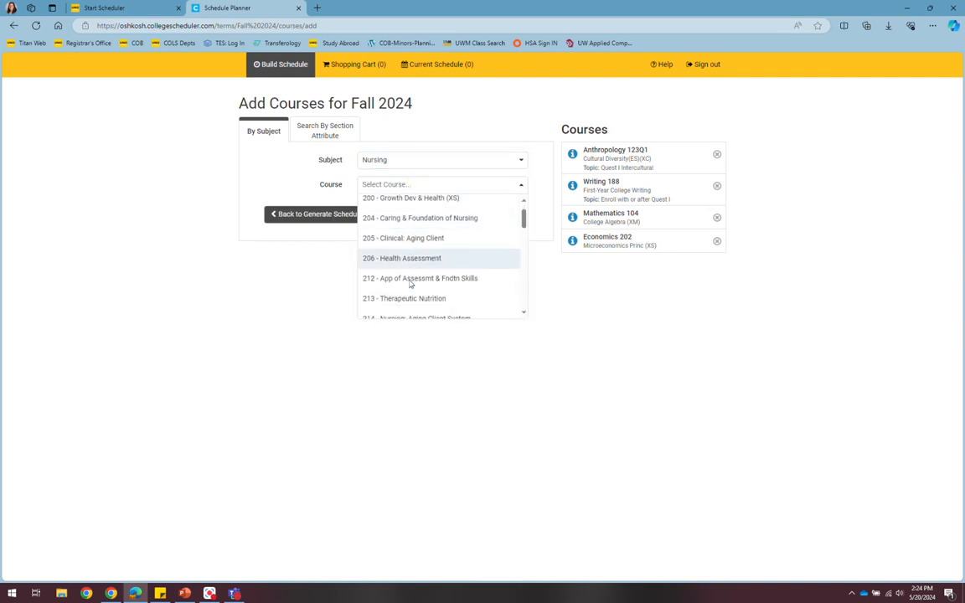
click(409, 264)
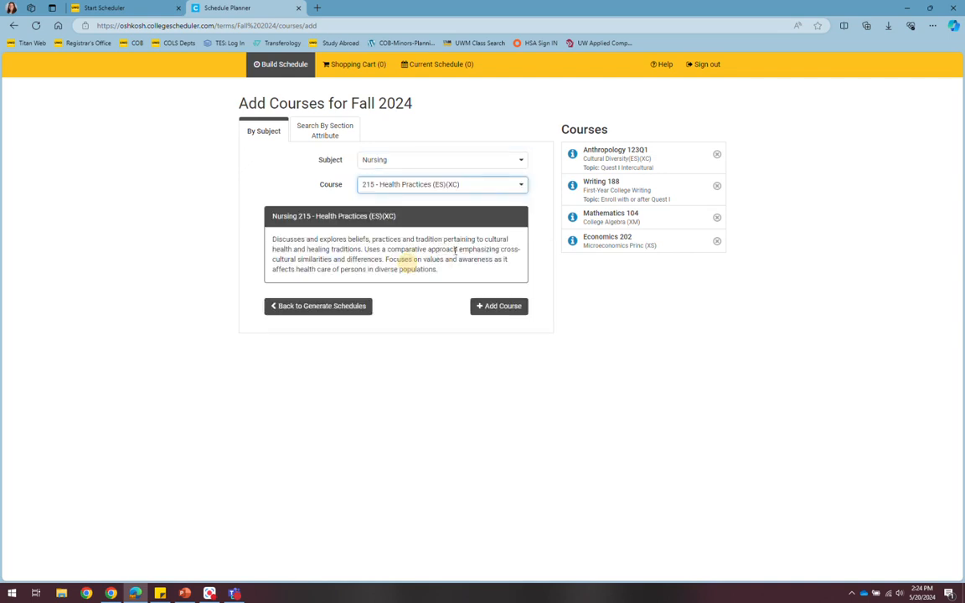
click(501, 306)
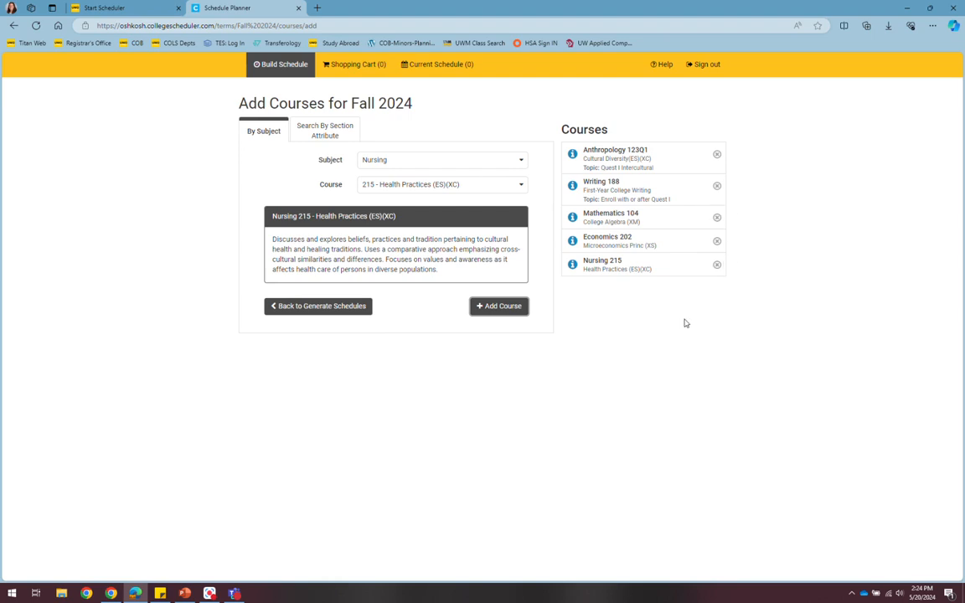
- Return to the schedule generation page and start a new break named "practice"
click(310, 306)
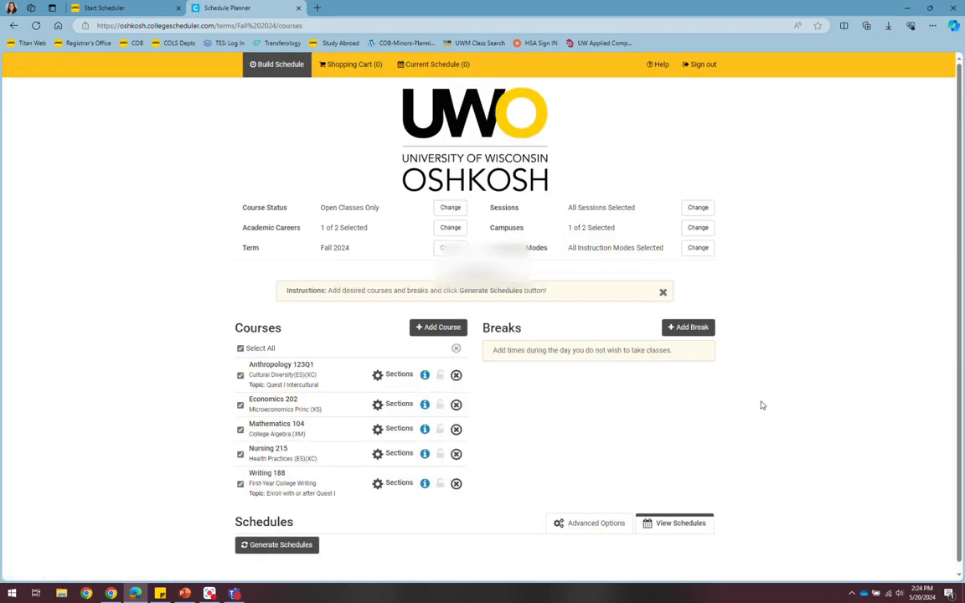
scroll(812, 401, down, 1)
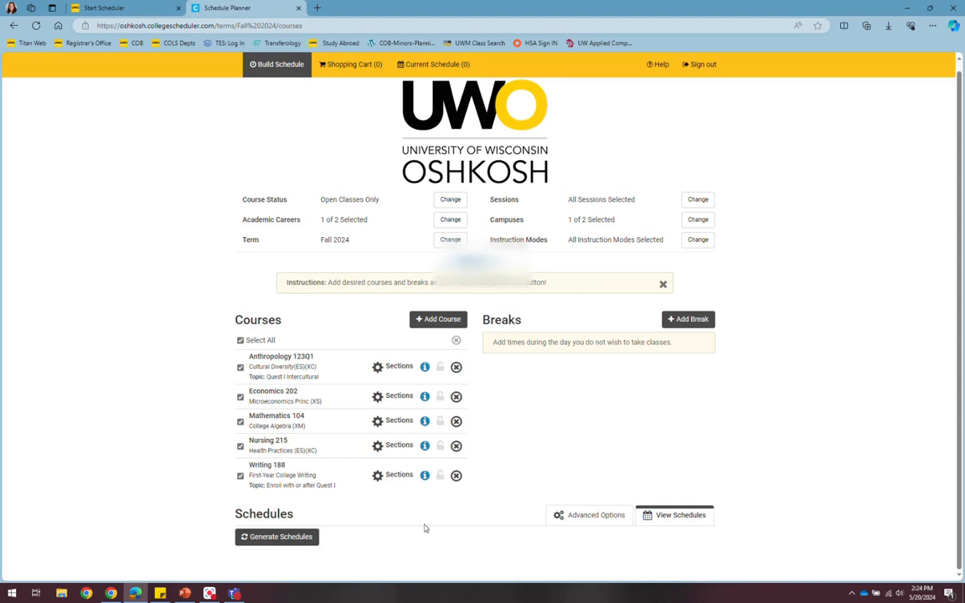
click(703, 321)
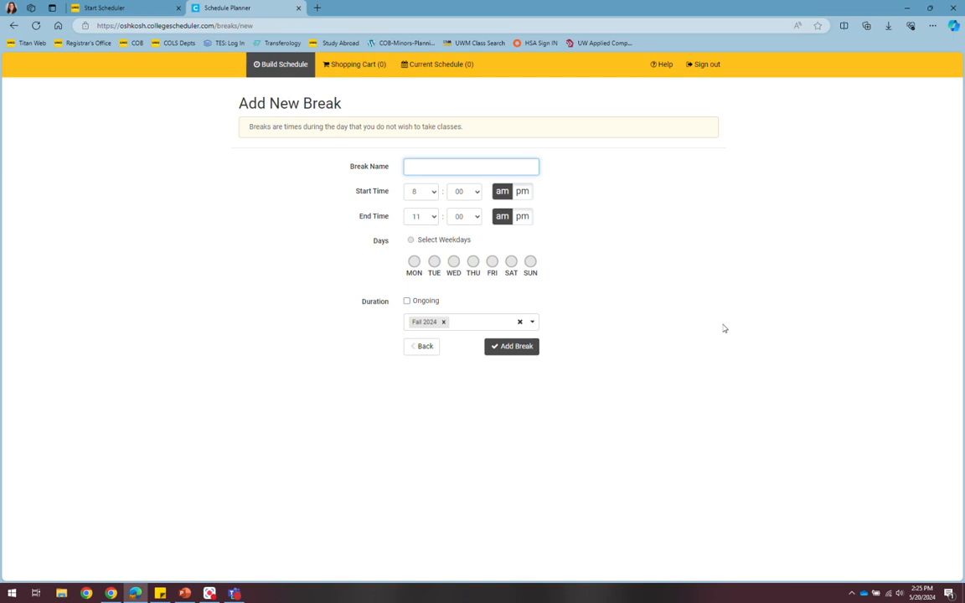
text(pr)
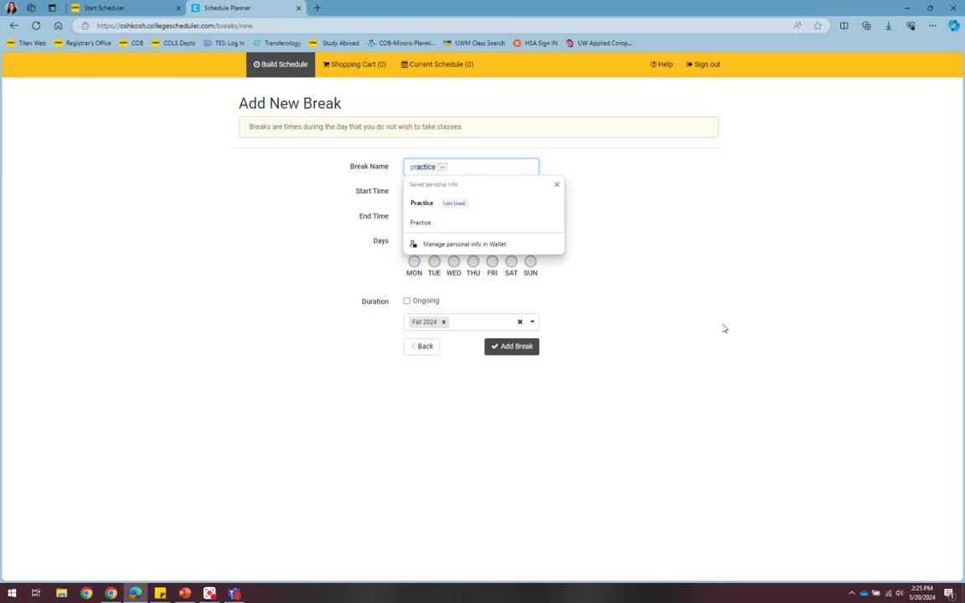
text(acti)
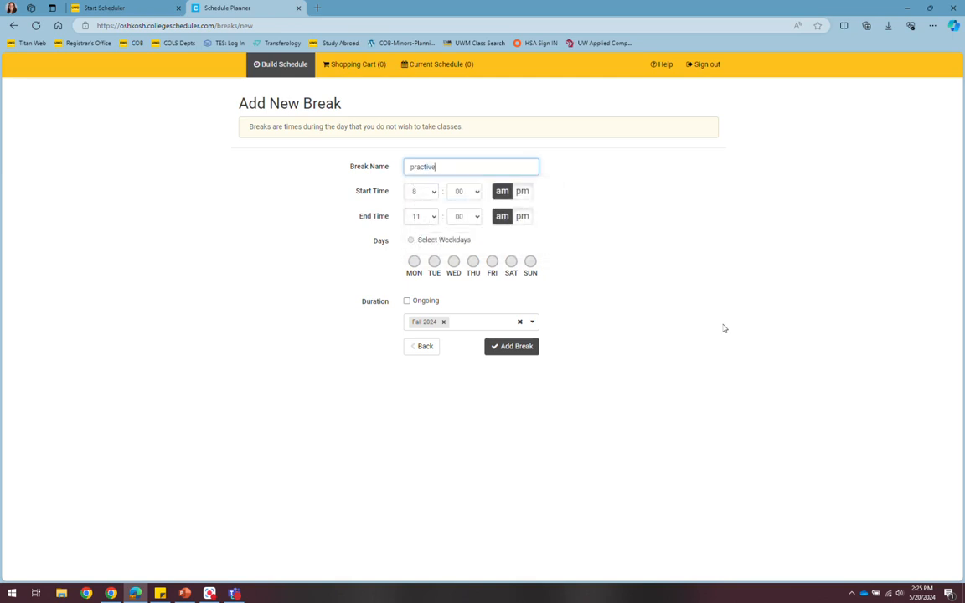
text(ce)
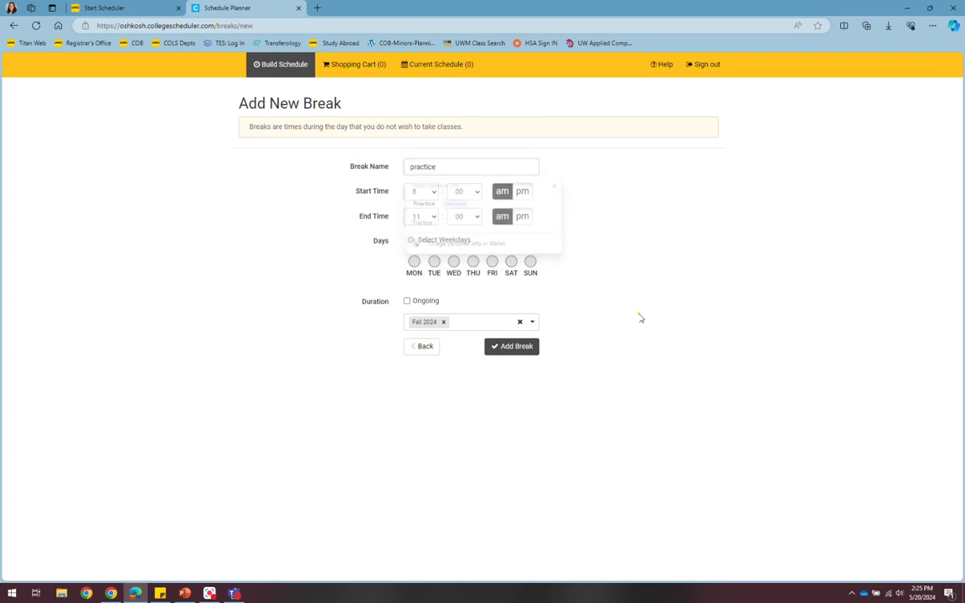
- Set the practice break to 3:00 pm–11:00 pm on all weekdays and add it to Fall 2024
click(433, 193)
click(416, 224)
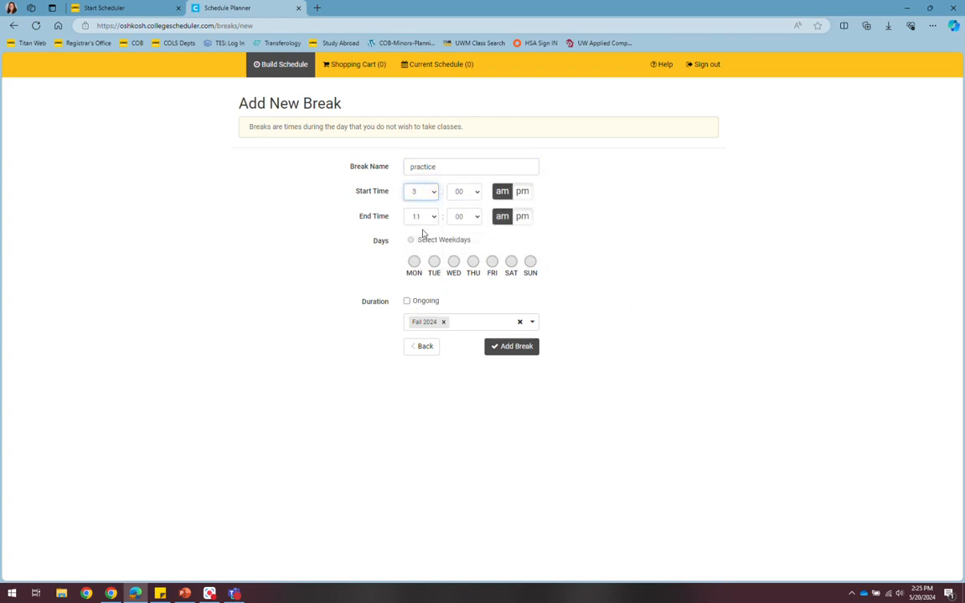
click(523, 191)
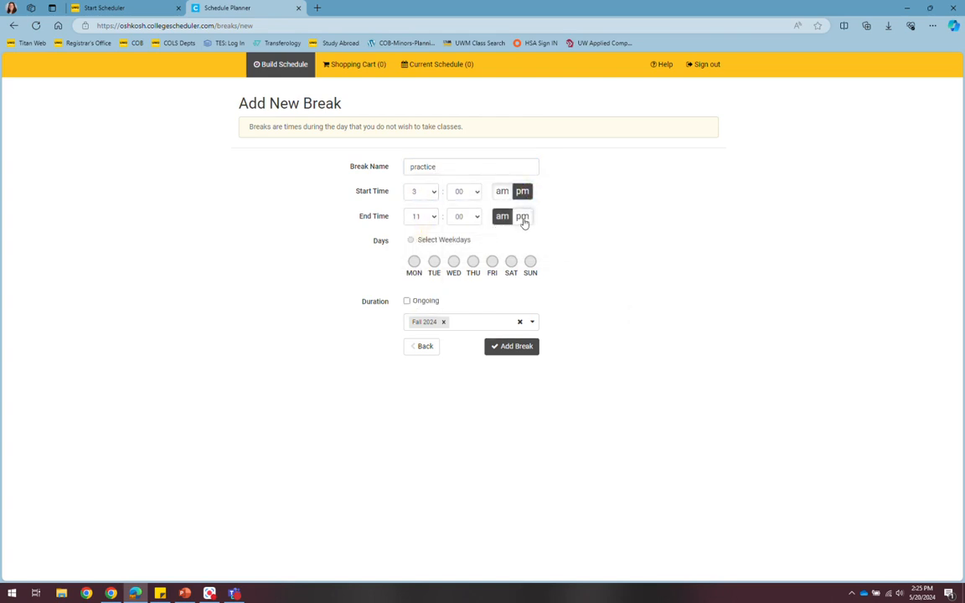
click(522, 218)
click(454, 242)
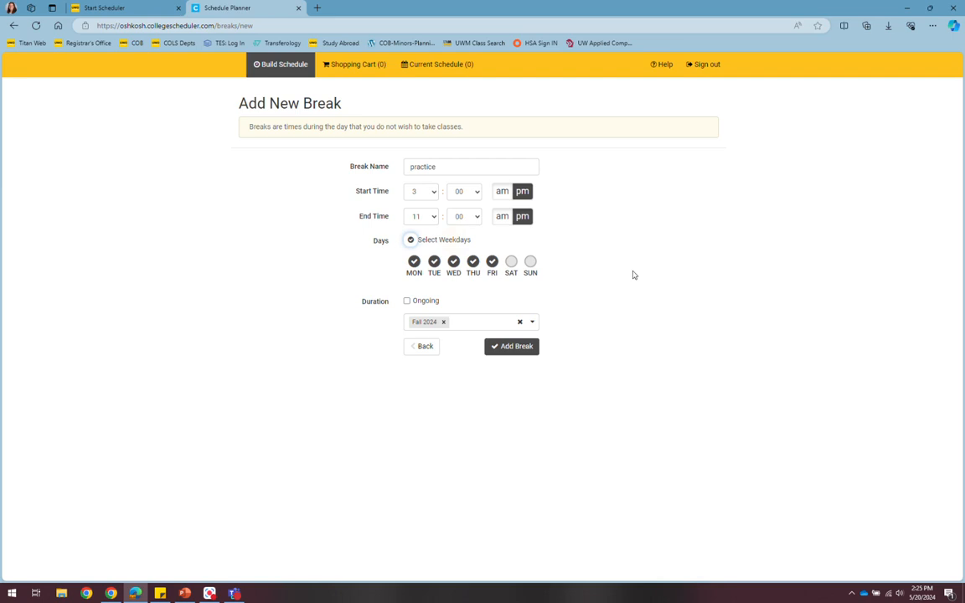
click(517, 346)
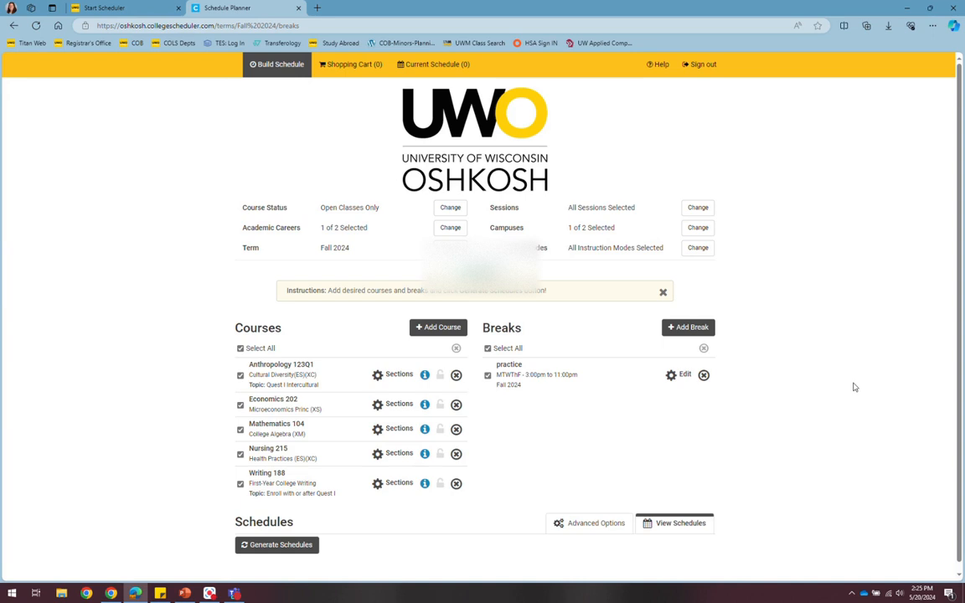
- Exclude the 100% online section 095C from the Economics 202 sections and save the selection
scroll(536, 400, down, 1)
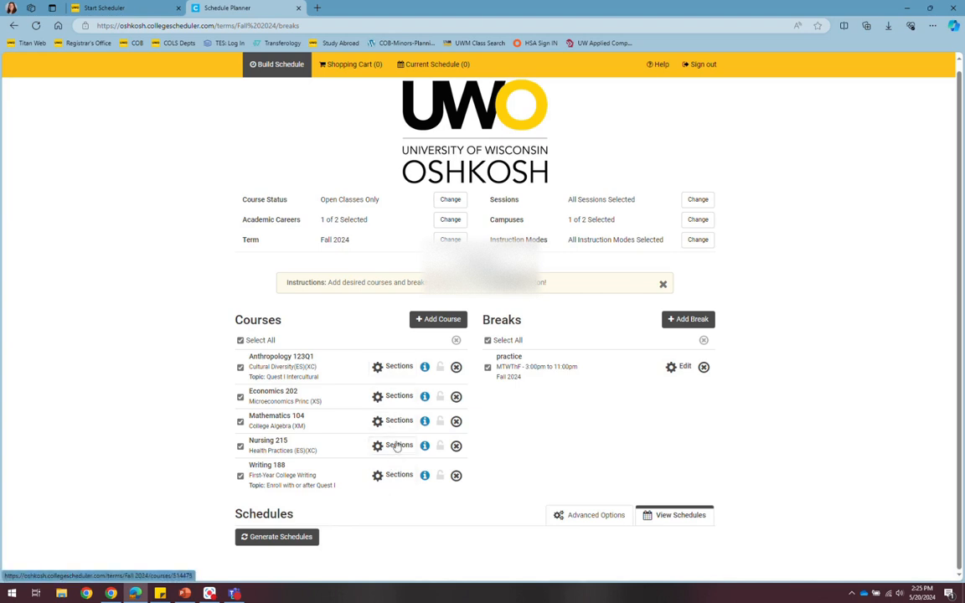
click(393, 401)
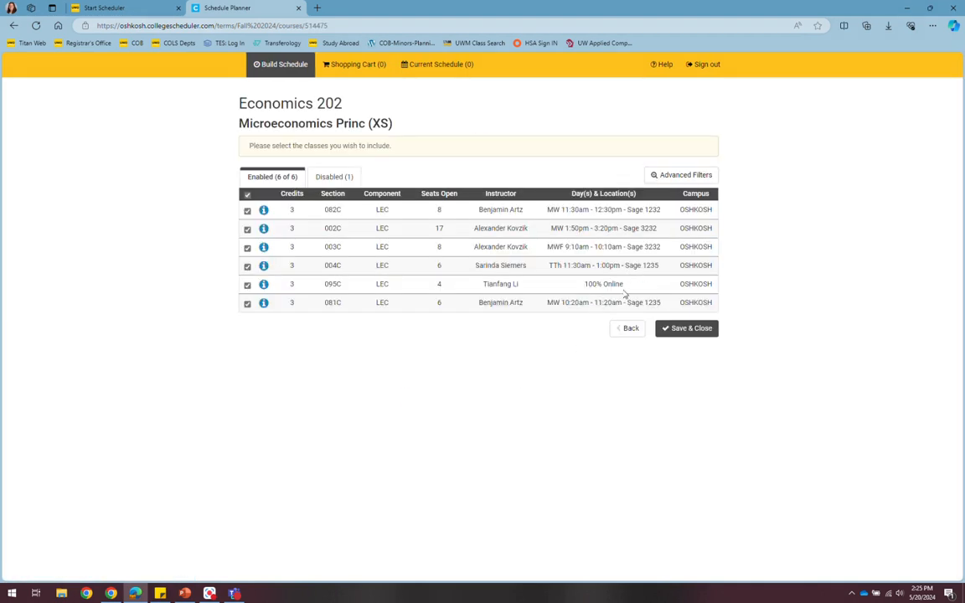
click(247, 285)
click(677, 329)
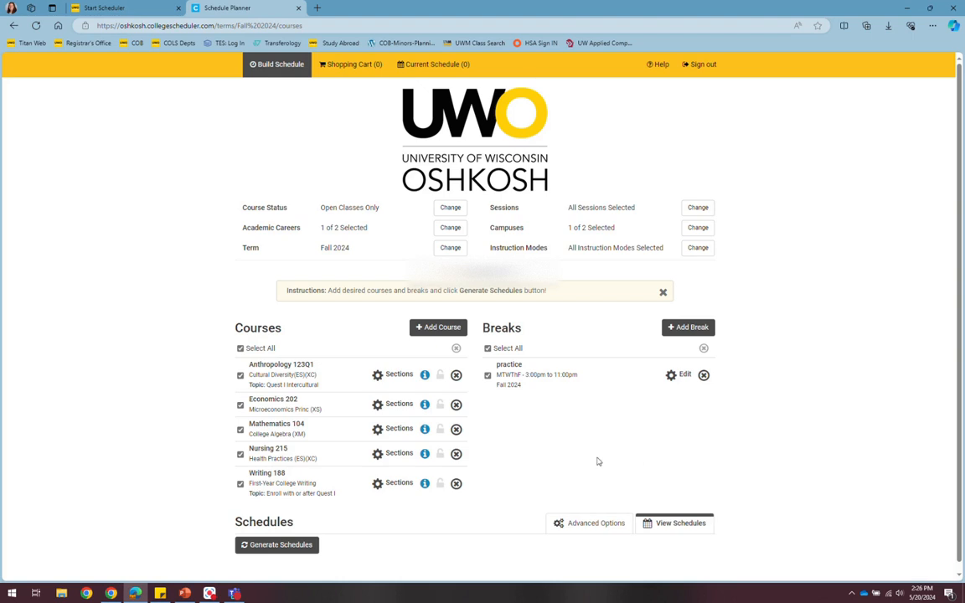
- Exclude the 100% online sections 091C and 093C from the Mathematics 104 sections and save the selection
click(399, 429)
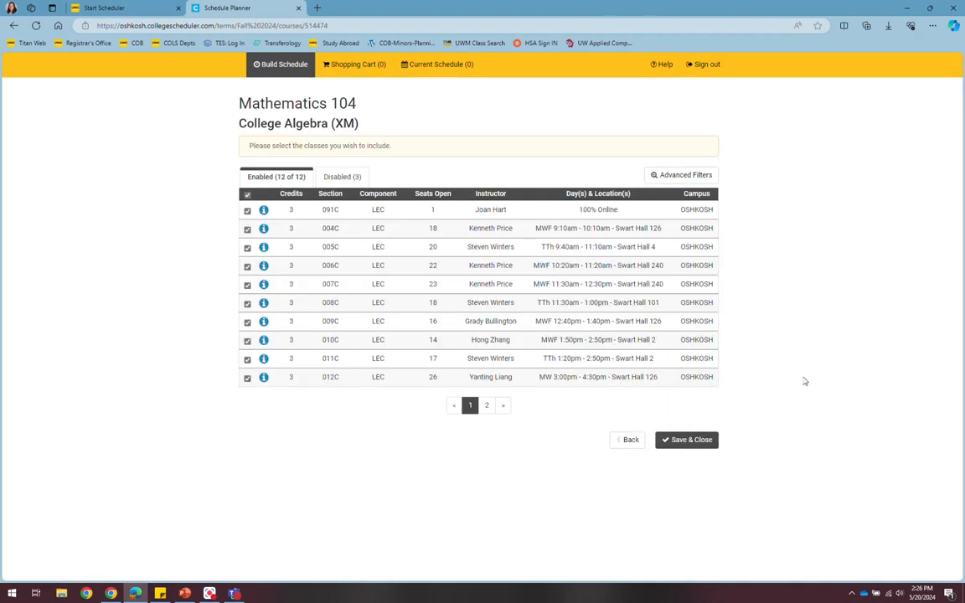
click(247, 210)
click(485, 406)
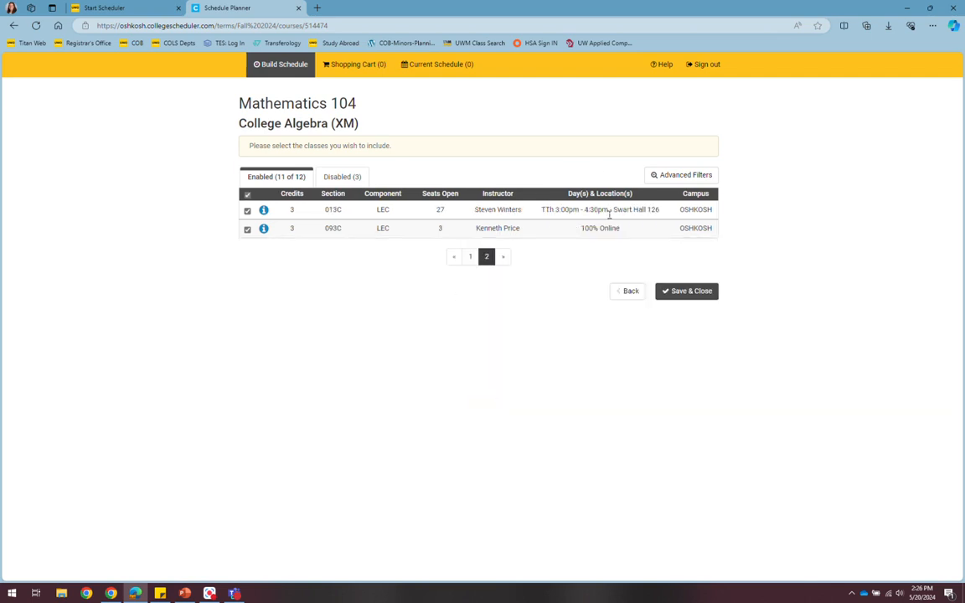
click(247, 230)
click(685, 291)
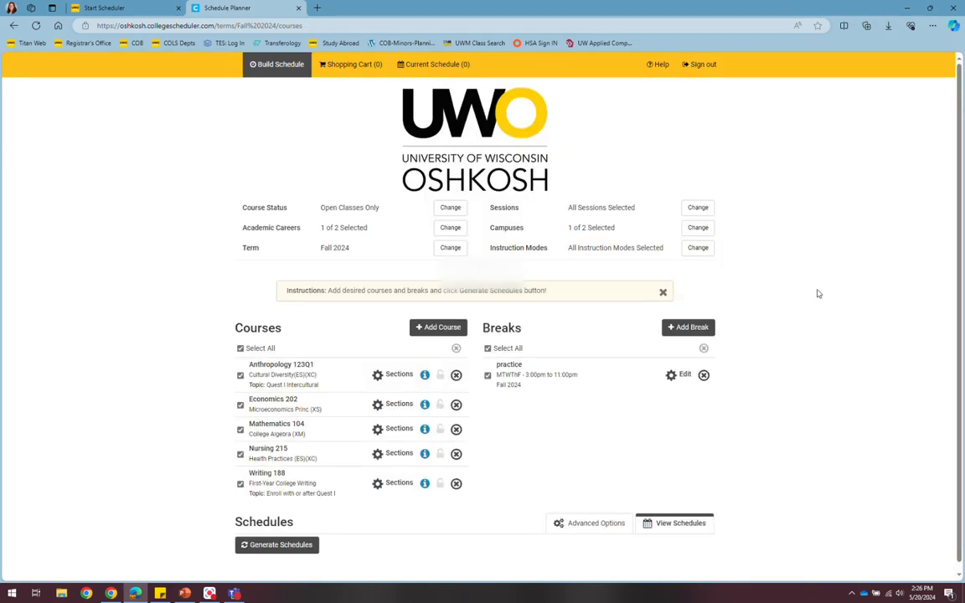
- Exclude sections 001C, 002C and 093C of Nursing 215, keeping only 094C, and save the selection
click(393, 454)
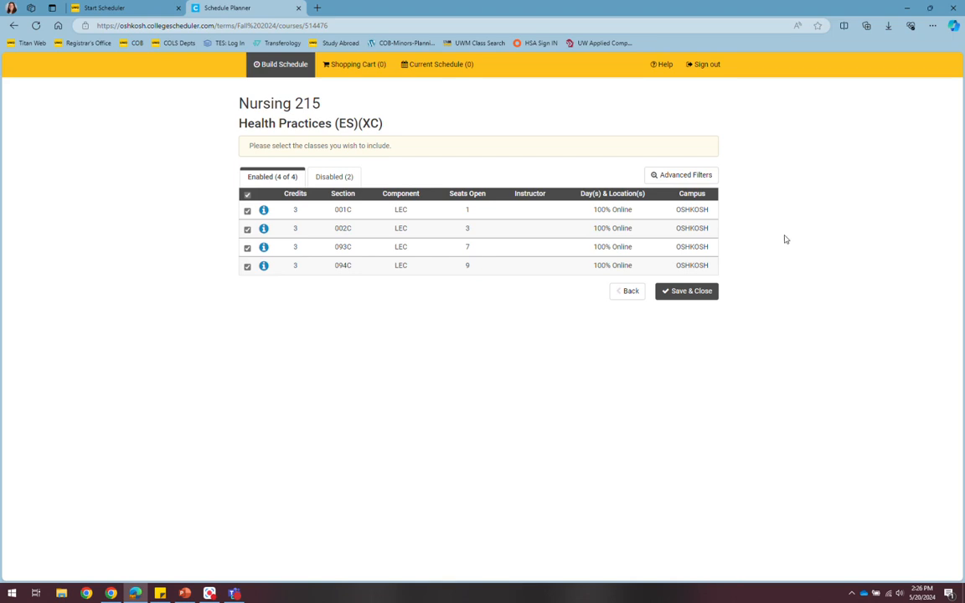
click(247, 210)
click(247, 229)
click(247, 247)
click(704, 291)
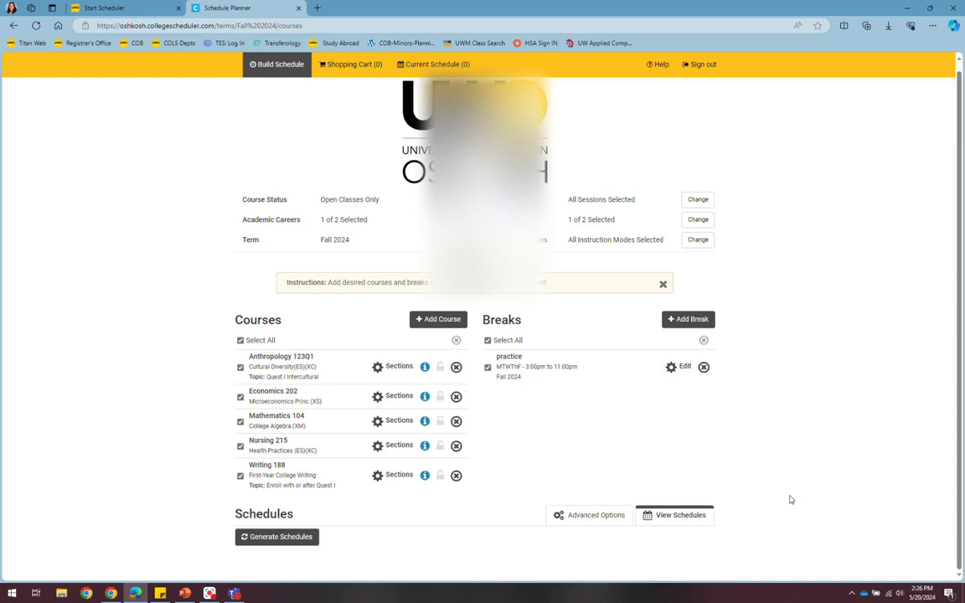
- Generate the schedules and open the first potential schedule to review its class list and weekly calendar
click(293, 537)
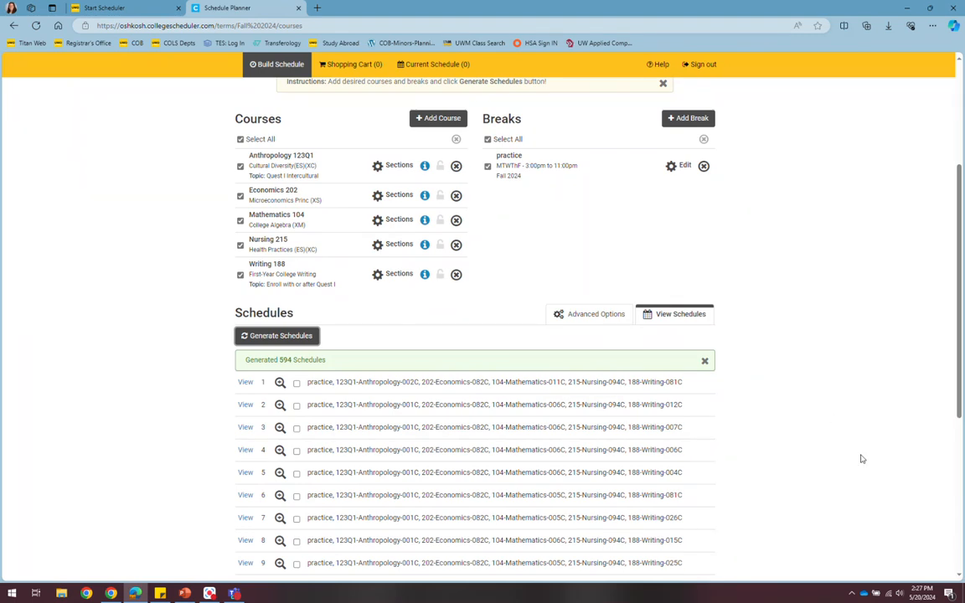
click(246, 384)
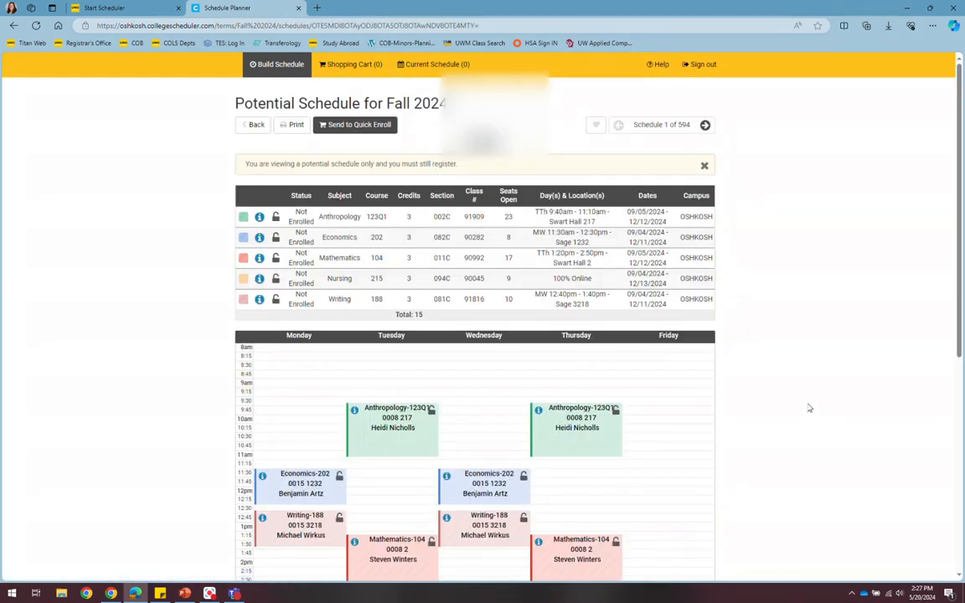
scroll(809, 406, down, 2)
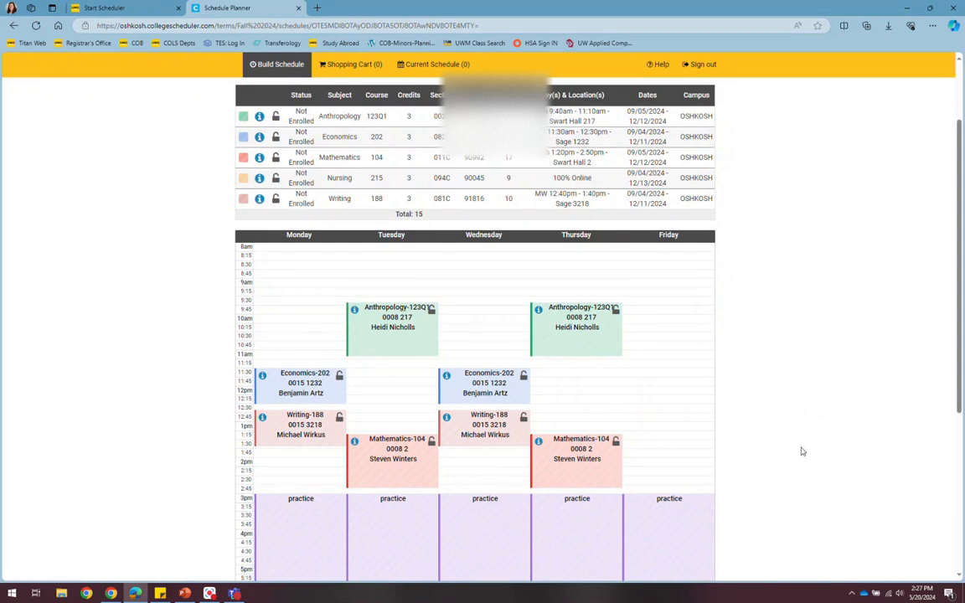
scroll(801, 452, up, 2)
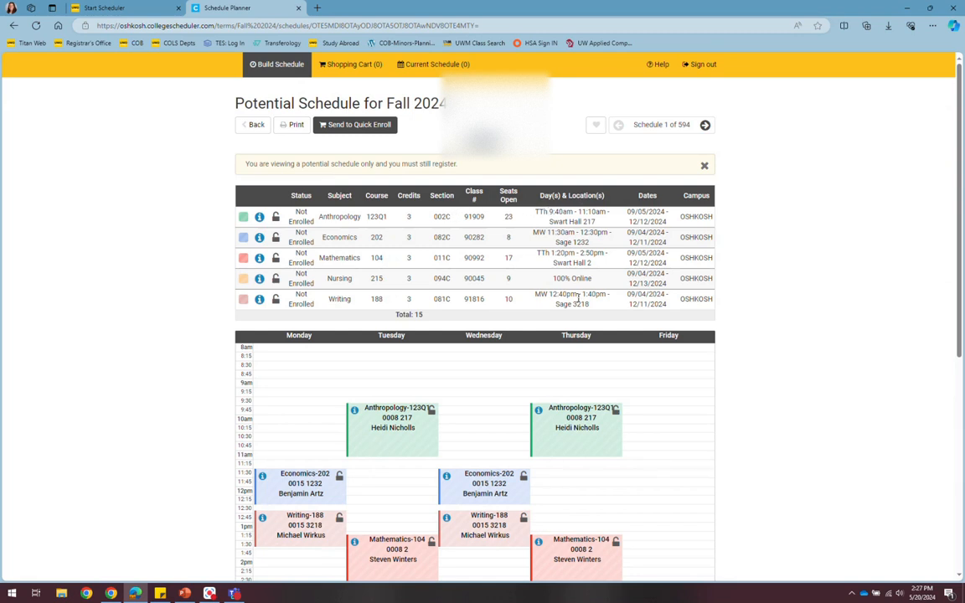
scroll(782, 342, down, 1)
scroll(782, 342, down, 1)
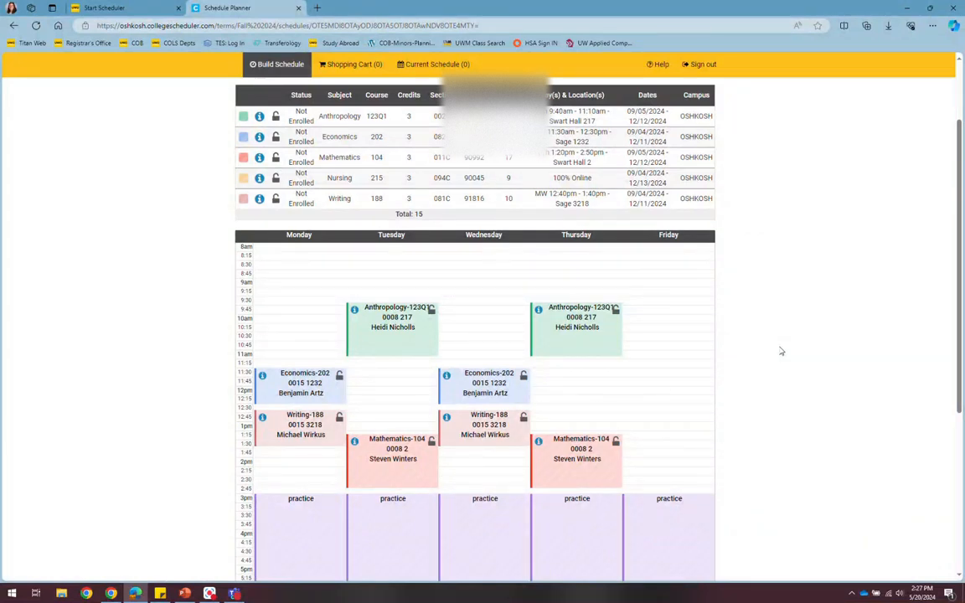
scroll(782, 352, up, 1)
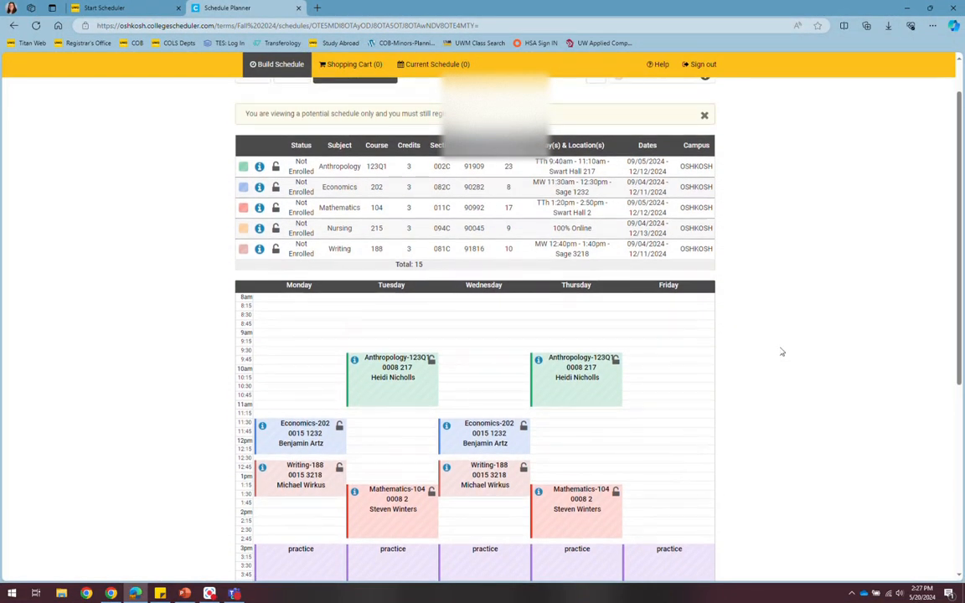
scroll(782, 352, up, 1)
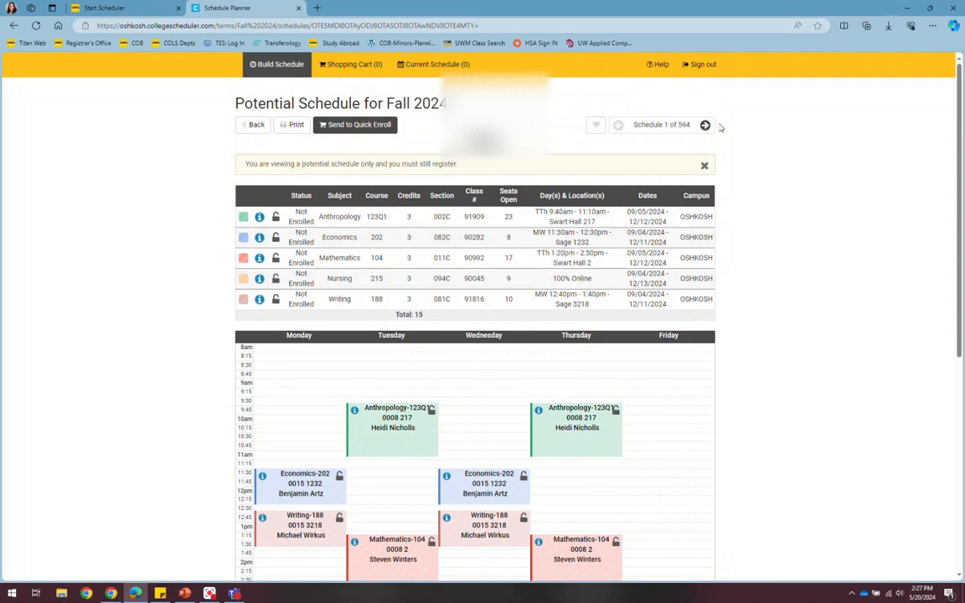
- Browse through the following potential schedules and compare how their classes fall across the week
click(706, 124)
click(705, 125)
scroll(809, 329, down, 3)
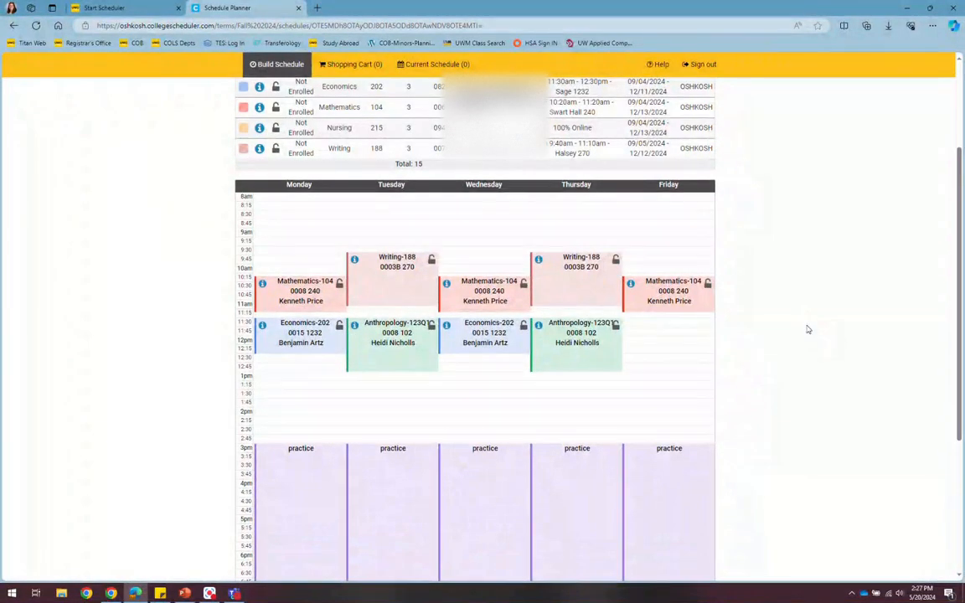
key(Right)
key(Right)
key(Right)
key(Right)
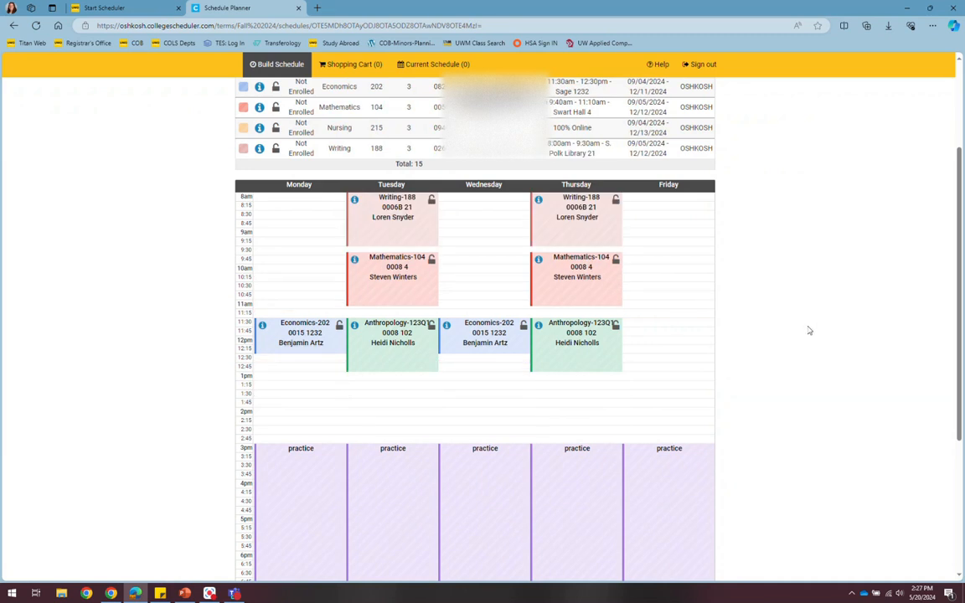
scroll(866, 378, up, 3)
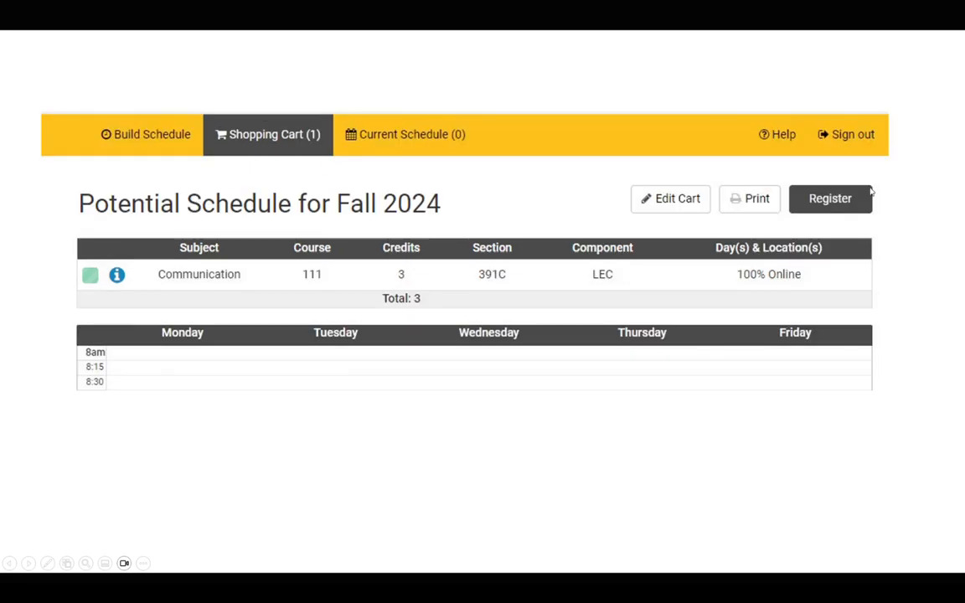
click(927, 239)
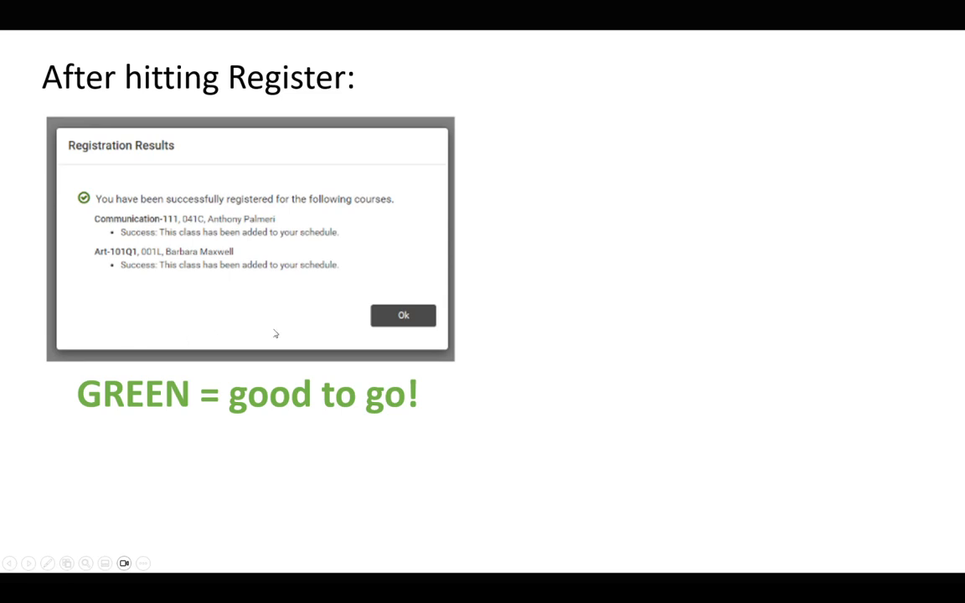
click(465, 290)
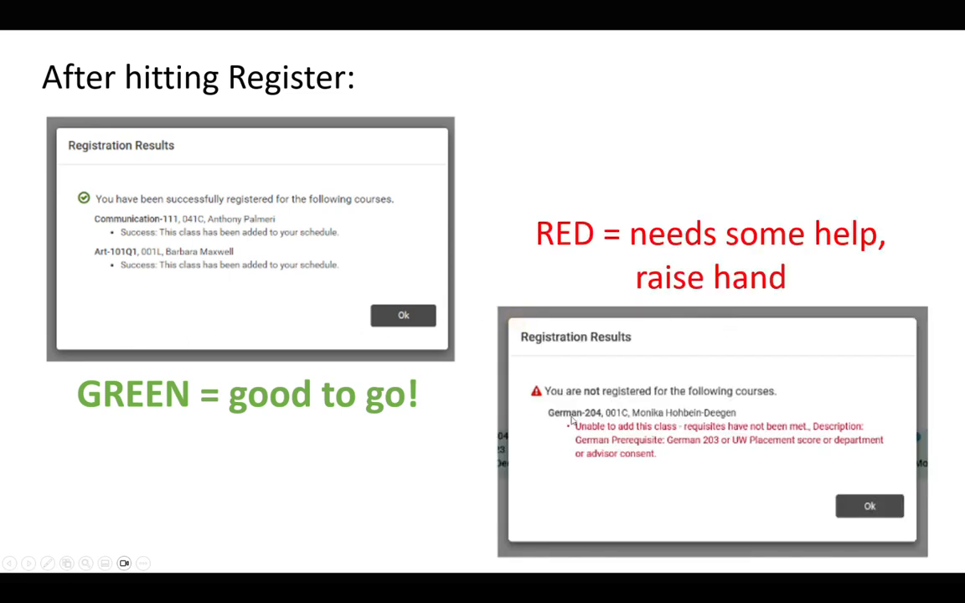